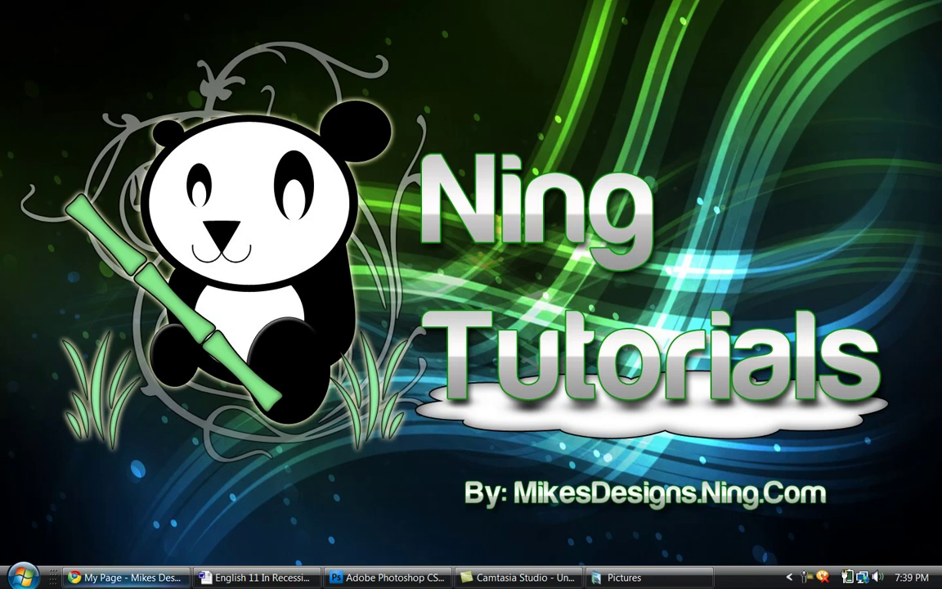
Step: Switch to the browser and examine the Mikes Designs profile page down to the MD logo in its bottom corner
left_click(127, 578)
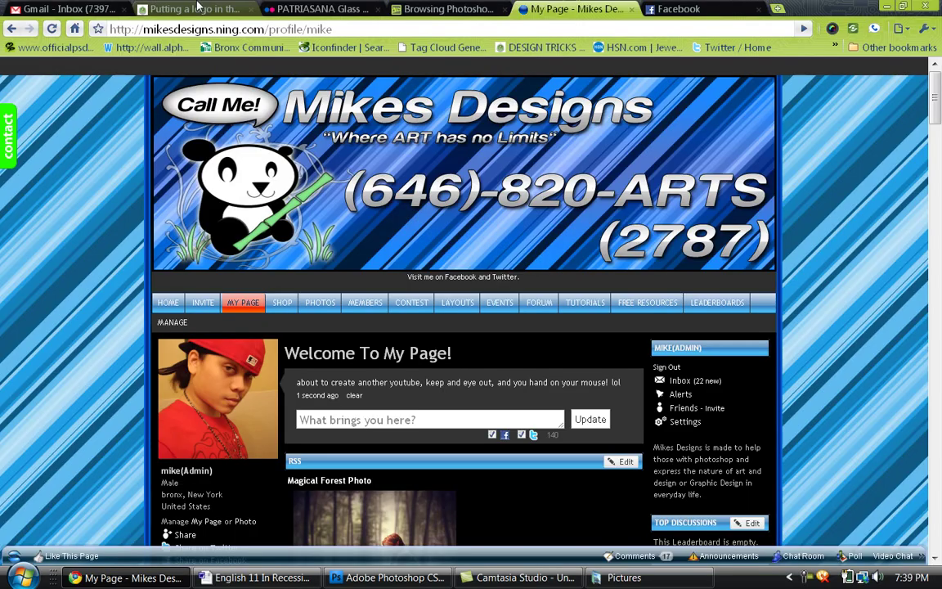
left_click(194, 9)
scroll(256, 142, "up", 1)
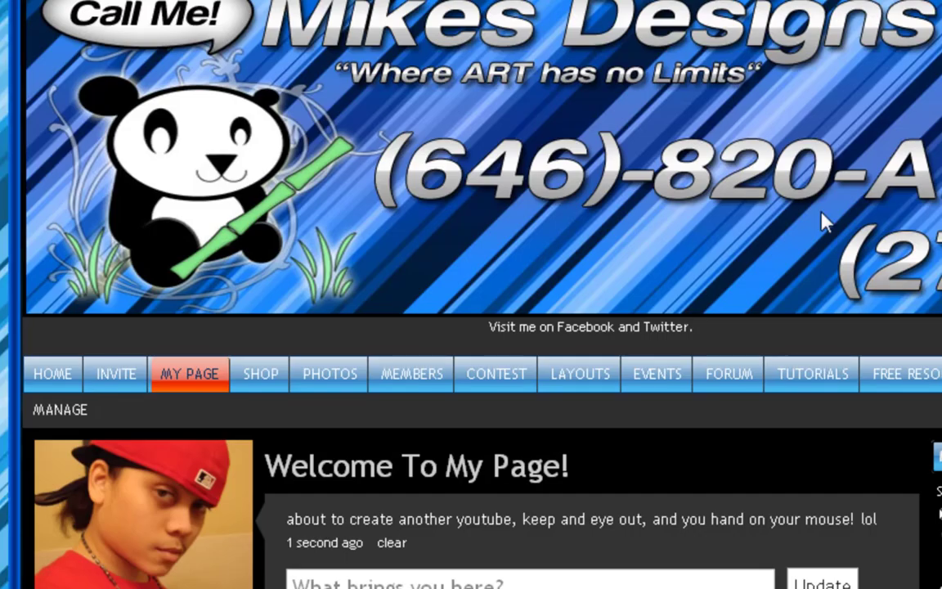
scroll(711, 364, "down", 3)
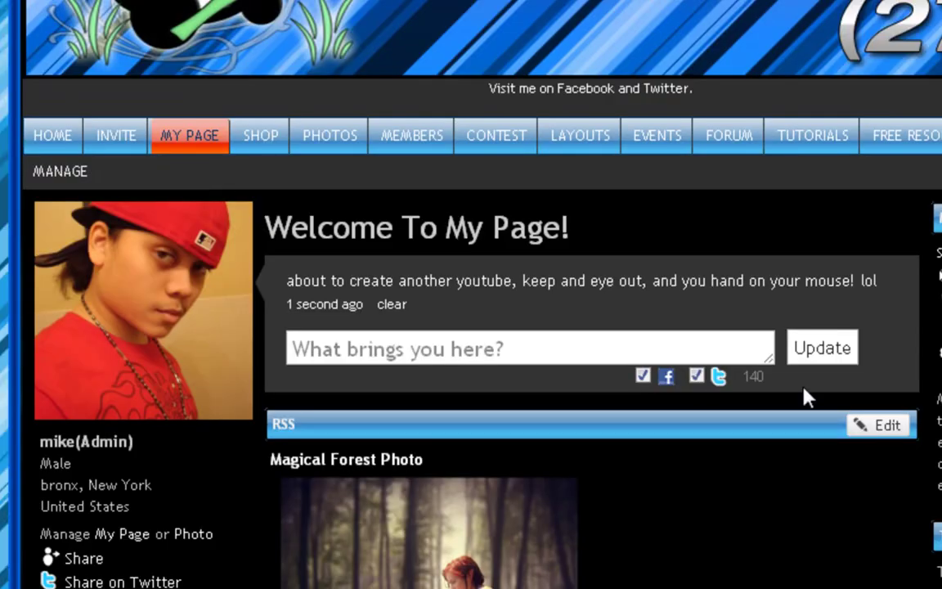
scroll(805, 385, "down", 9)
scroll(693, 345, "down", 2)
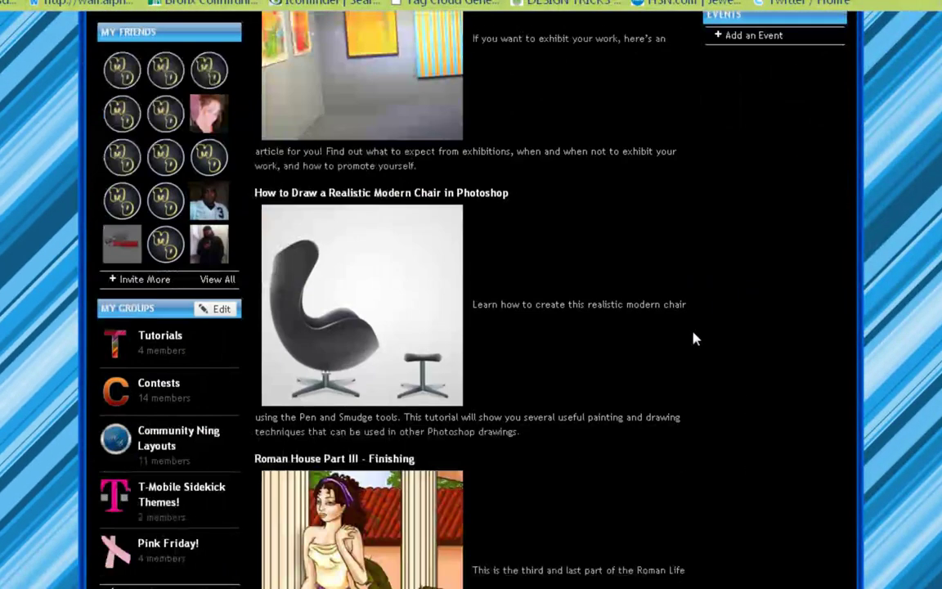
scroll(694, 336, "down", 8)
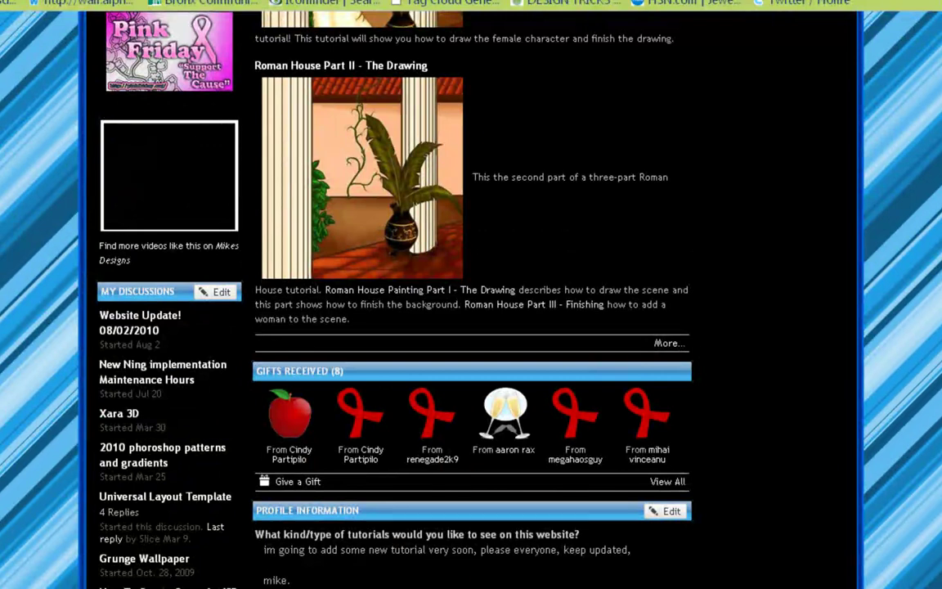
scroll(472, 327, "down", 15)
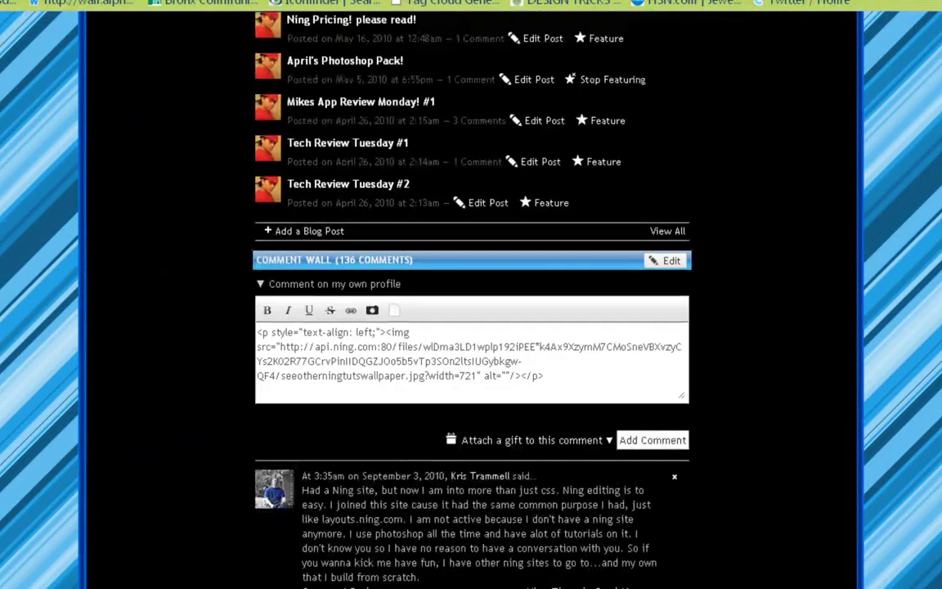
scroll(471, 327, "down", 5)
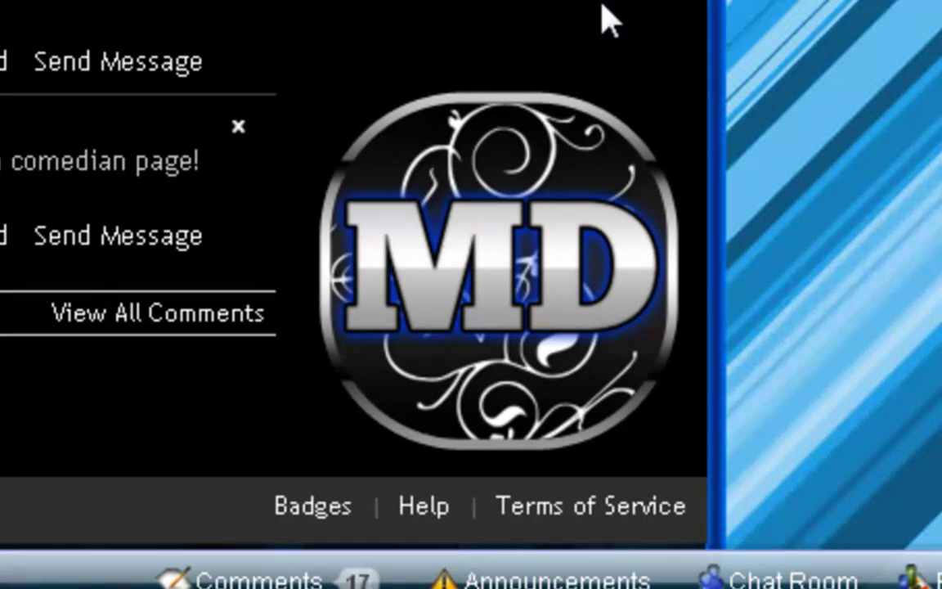
scroll(609, 20, "up", 10)
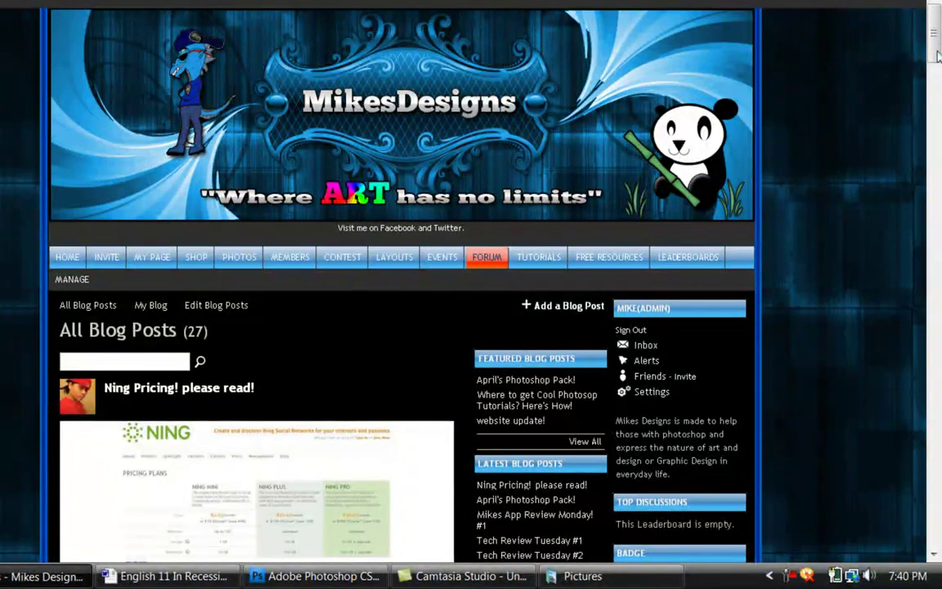
Step: Examine the All Blog Posts page of Mikes Designs down to its bottom corner
left_click(936, 163)
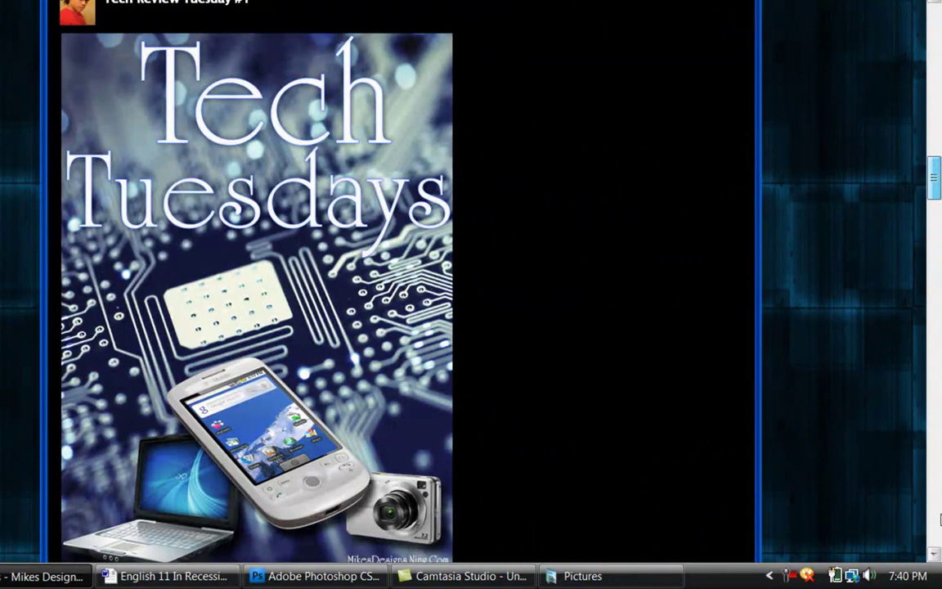
left_click(938, 523)
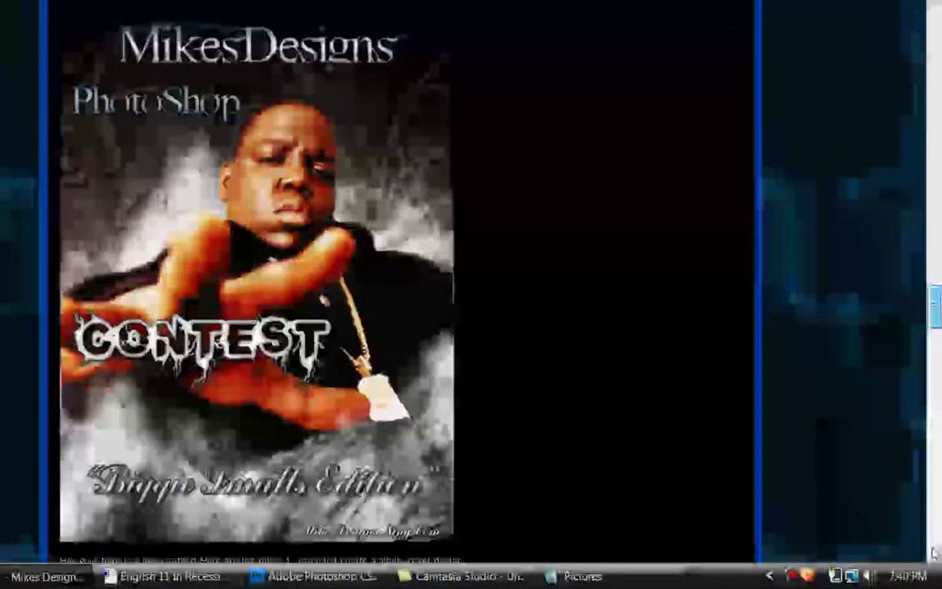
left_click(934, 553)
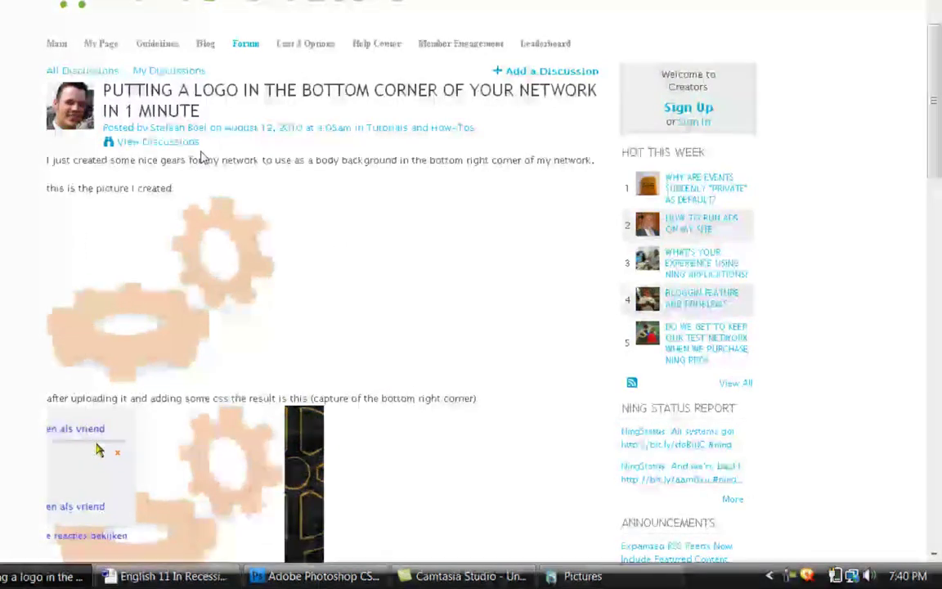
Step: Read the discussion on putting a logo in the bottom corner of a network, including its example images and instructions
scroll(203, 157, "down", 1)
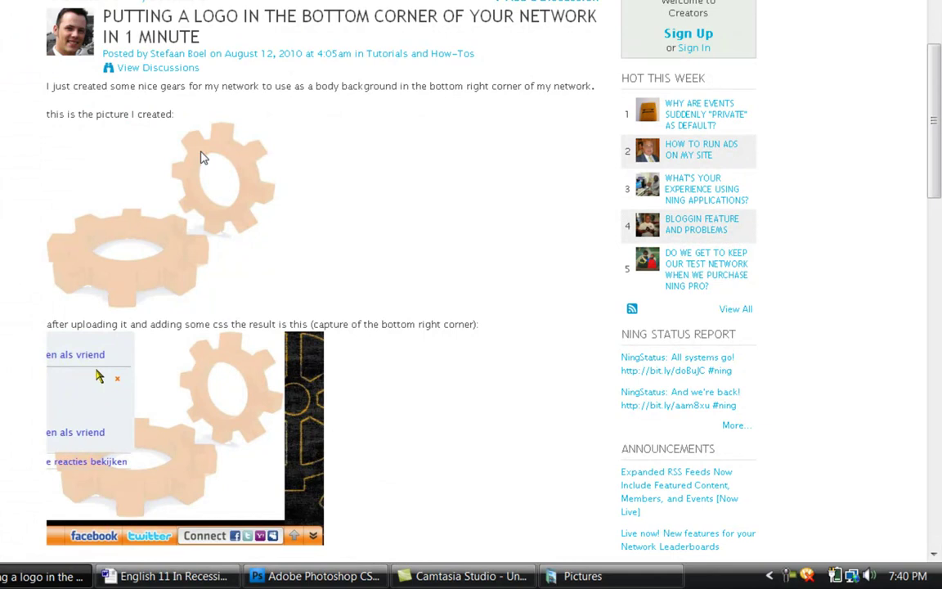
scroll(200, 156, "down", 1)
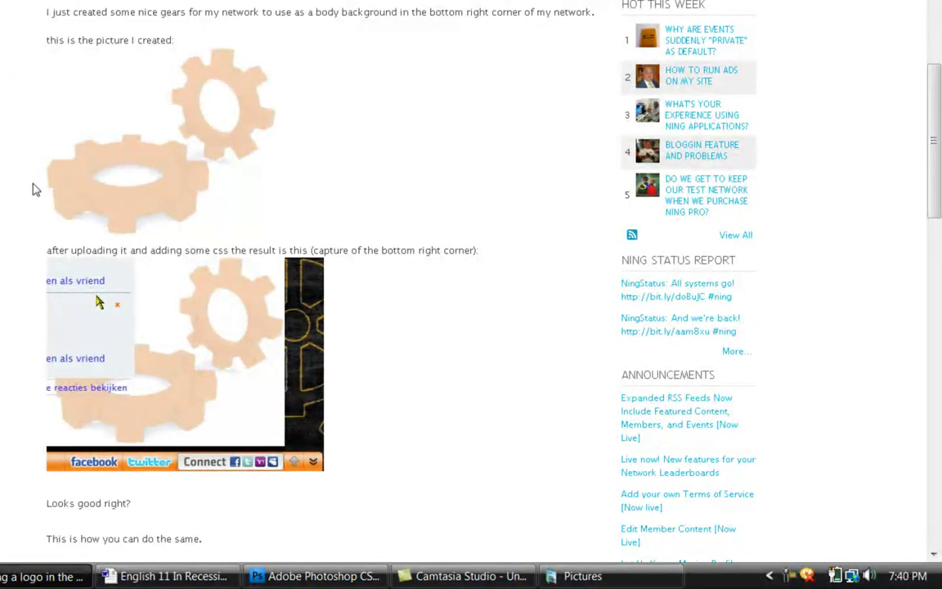
scroll(26, 188, "down", 1)
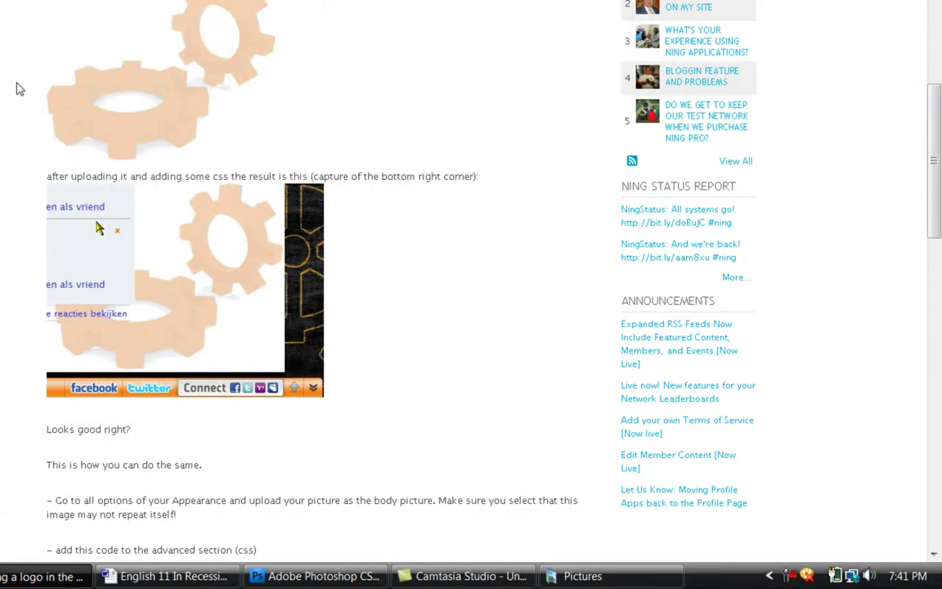
scroll(17, 88, "up", 3)
scroll(17, 88, "down", 2)
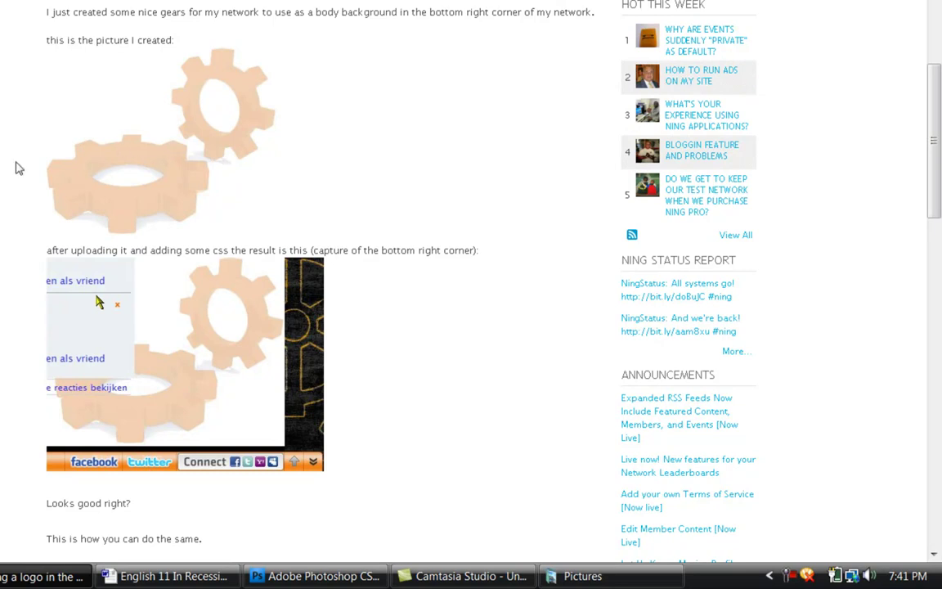
scroll(16, 172, "down", 3)
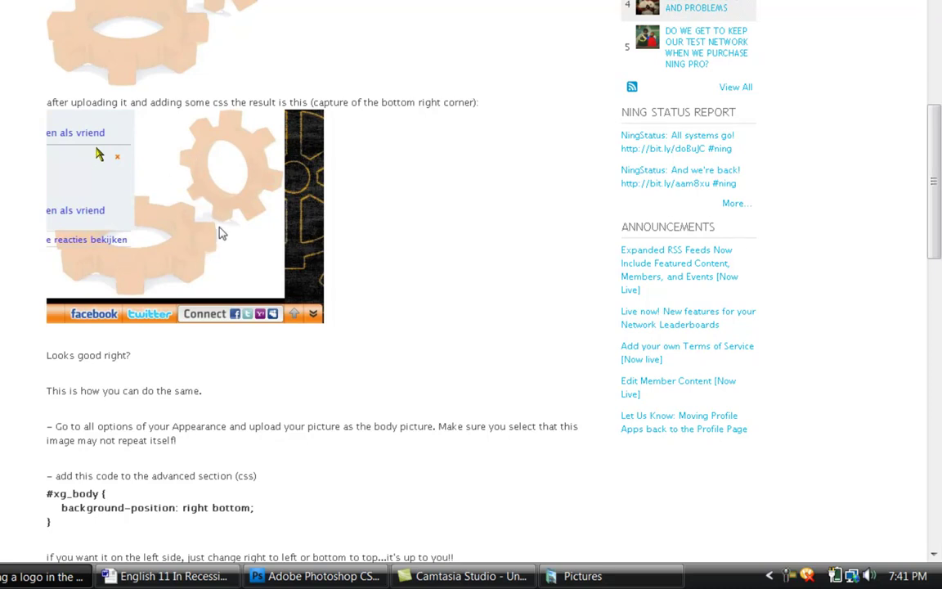
scroll(220, 229, "down", 1)
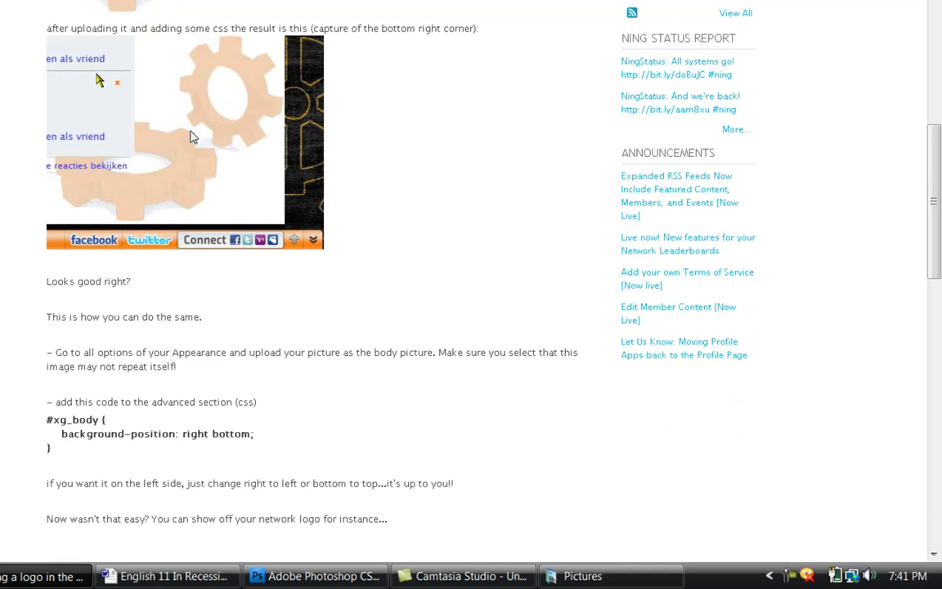
scroll(185, 166, "down", 2)
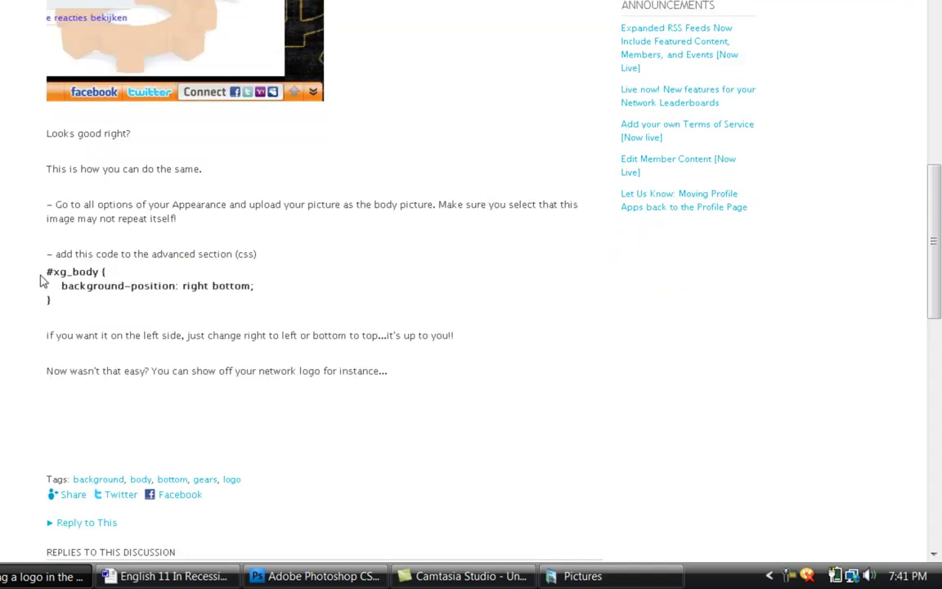
Step: Select the #xg_body CSS code with background-position: right bottom in the discussion
left_click_drag(48, 278, 87, 314)
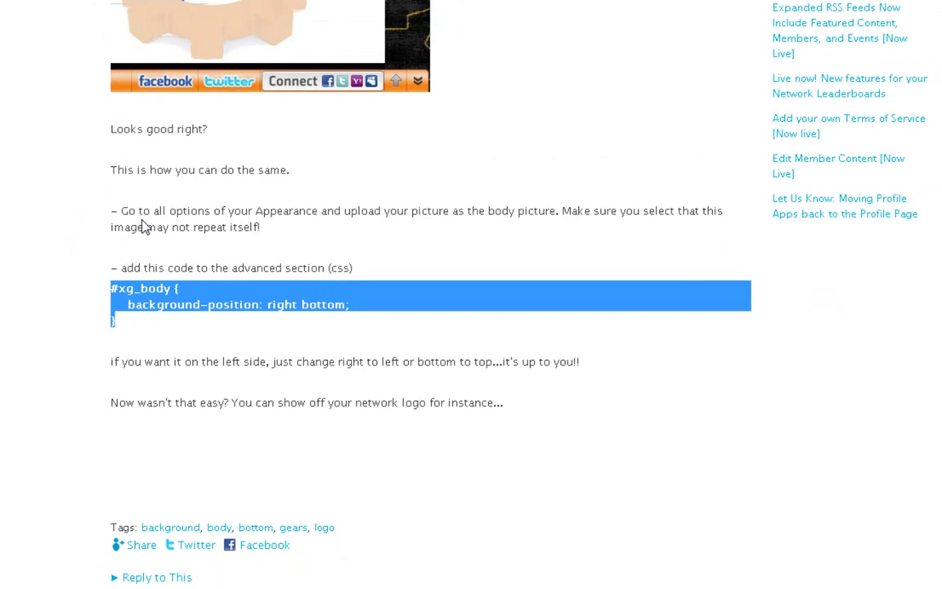
scroll(665, 286, "down", 3)
scroll(507, 246, "up", 2)
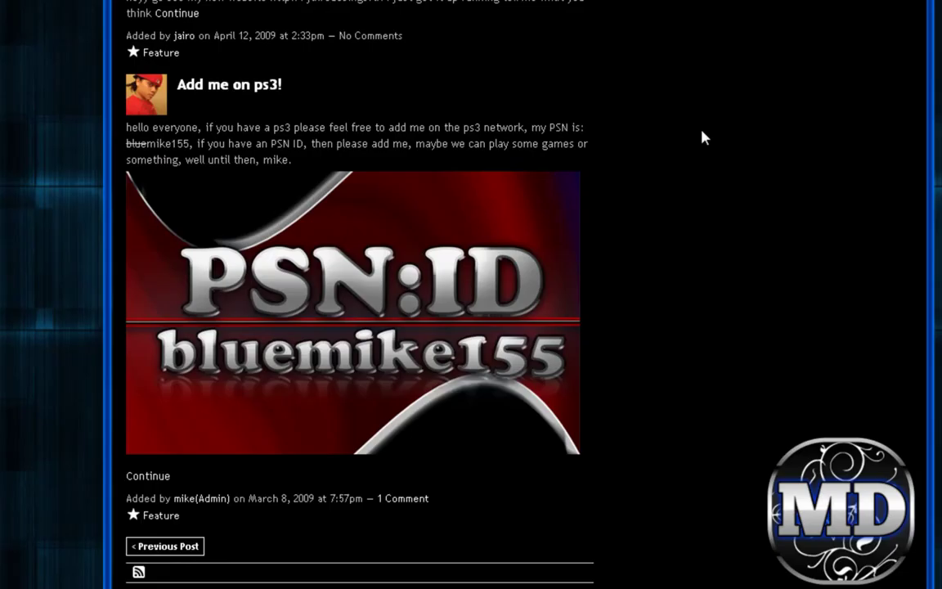
Step: Open the Appearance settings from the network's management dashboard
scroll(703, 138, "up", 5)
scroll(703, 137, "up", 10)
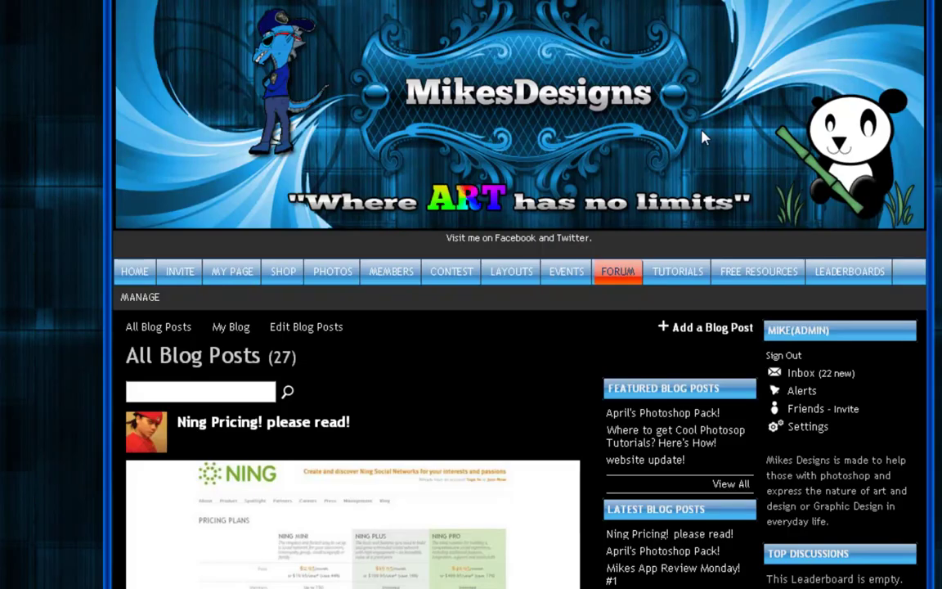
left_click(165, 302)
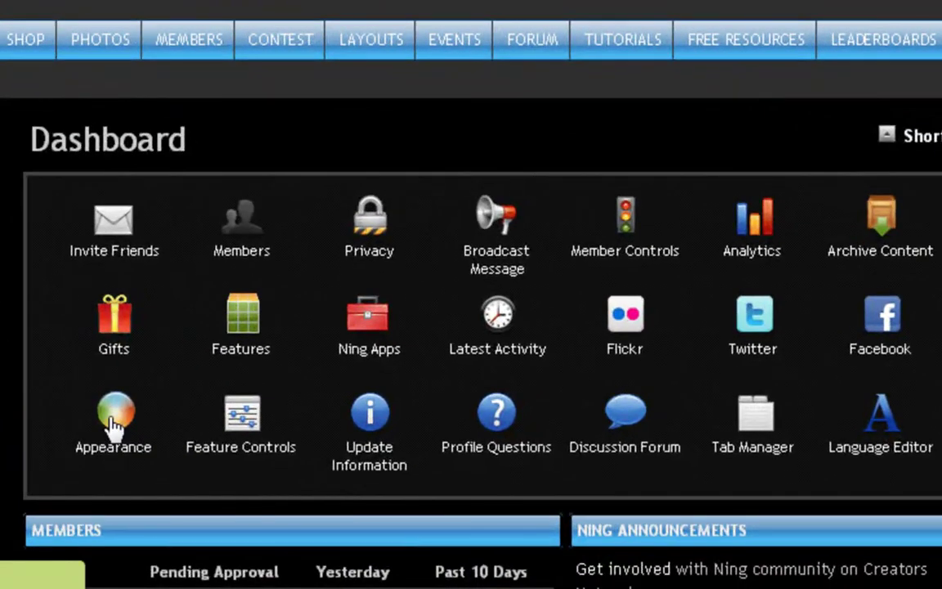
left_click(110, 421)
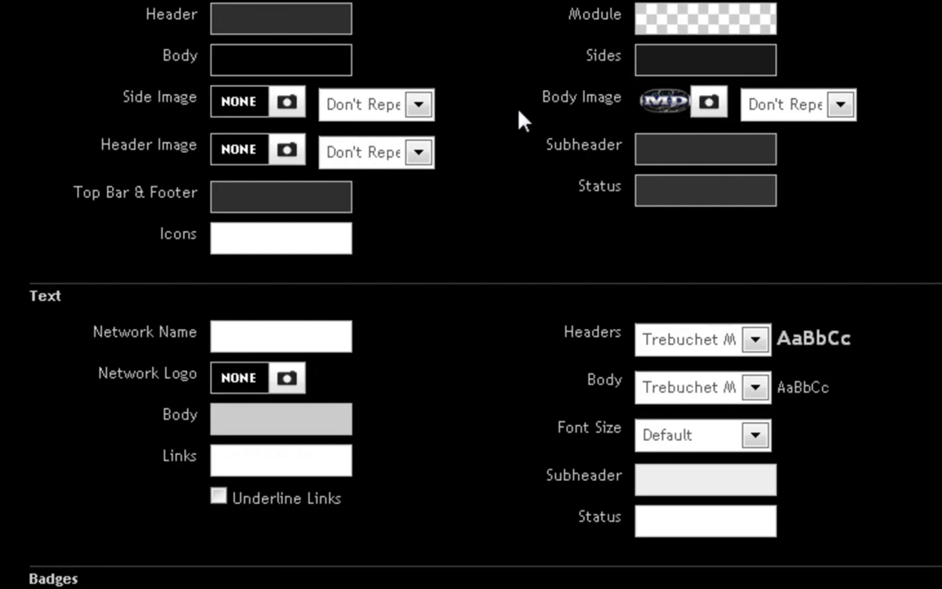
Step: Start uploading a new body image and browse to the Downloads folder for the file
left_click_drag(519, 111, 855, 104)
left_click(862, 109)
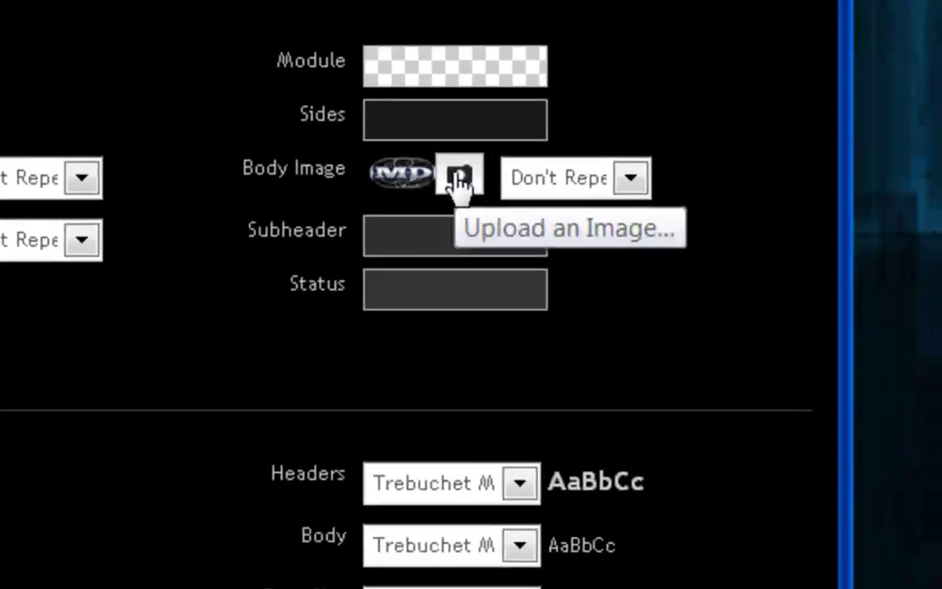
left_click(404, 197)
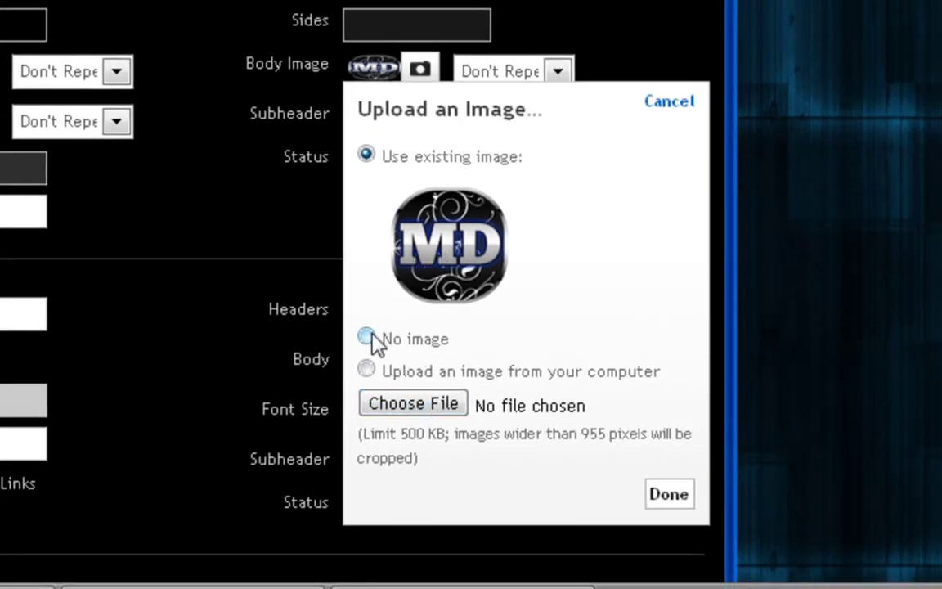
left_click(395, 409)
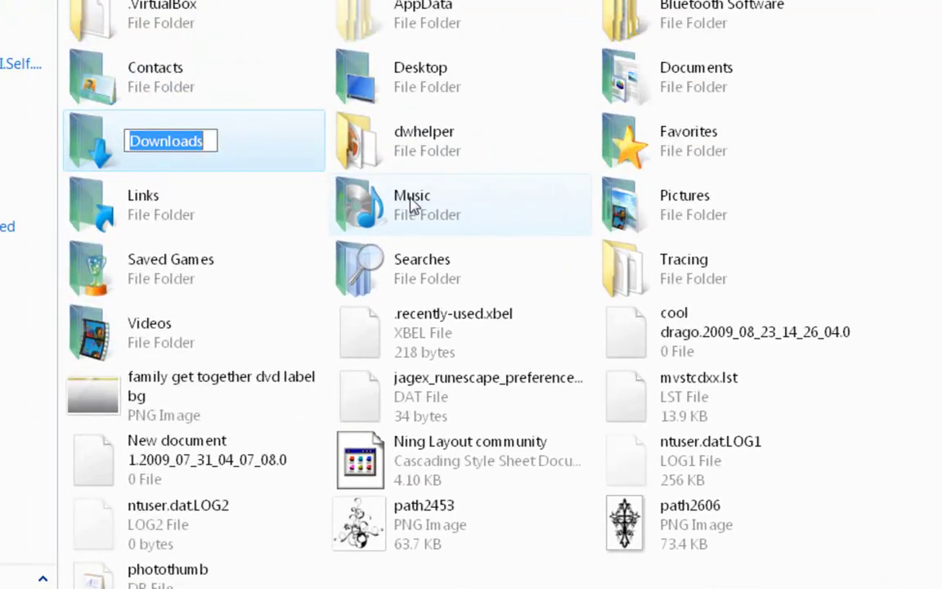
scroll(413, 204, "down", 1)
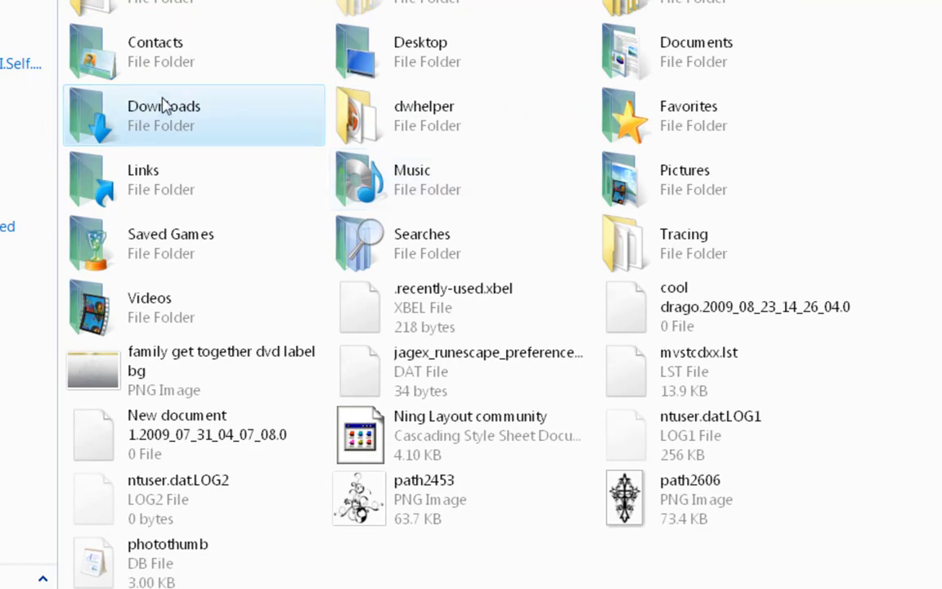
double_click(230, 117)
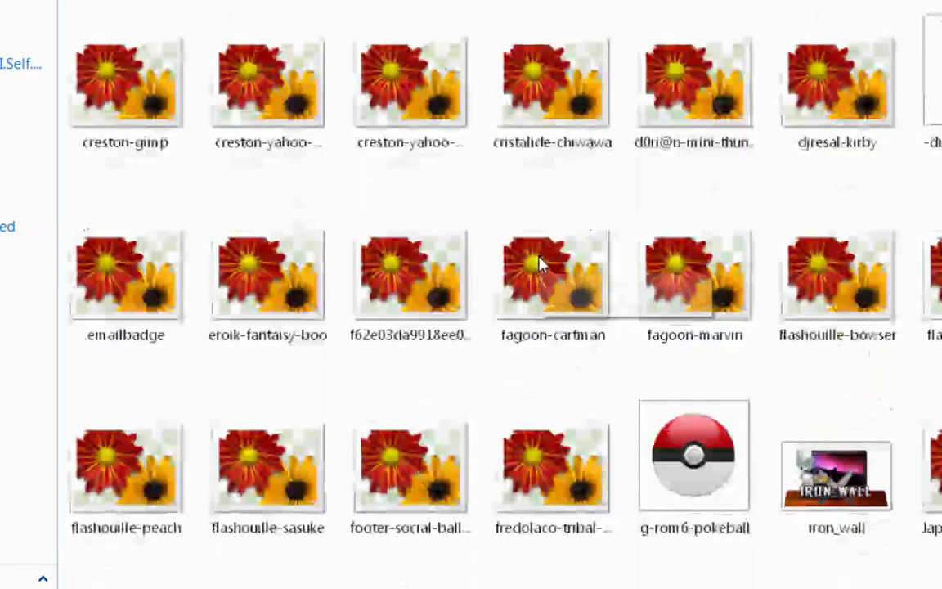
Step: Choose the Mario picture as the new body image and confirm the upload dialog
scroll(540, 262, "up", 1)
scroll(540, 262, "up", 1)
mouse_move(412, 431)
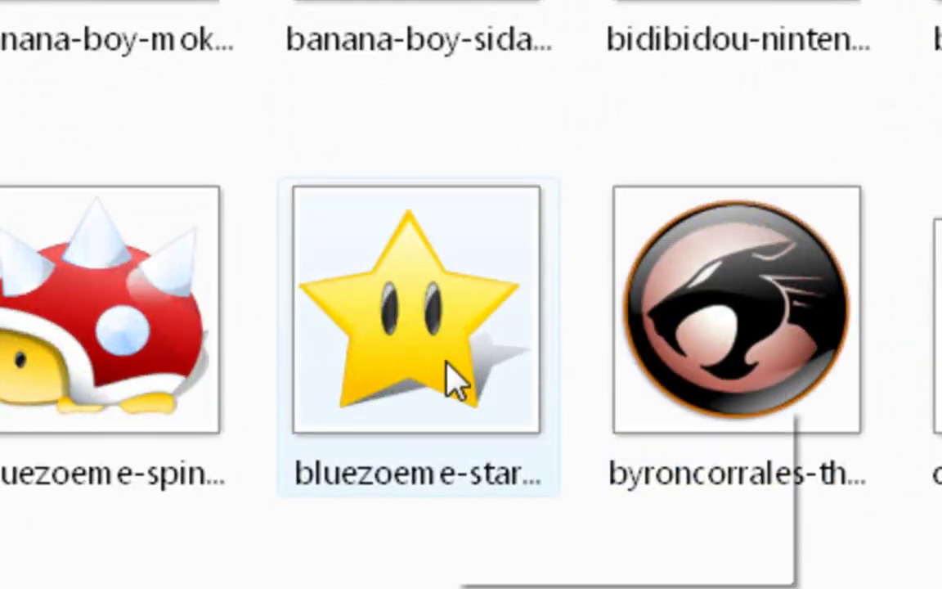
left_click(448, 378)
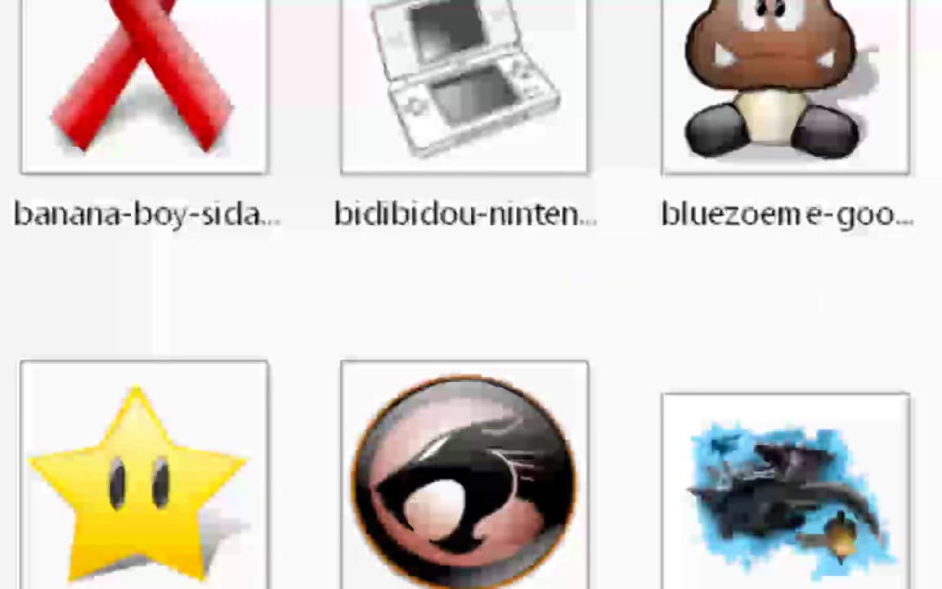
scroll(770, 82, "up", 5)
left_click(770, 82)
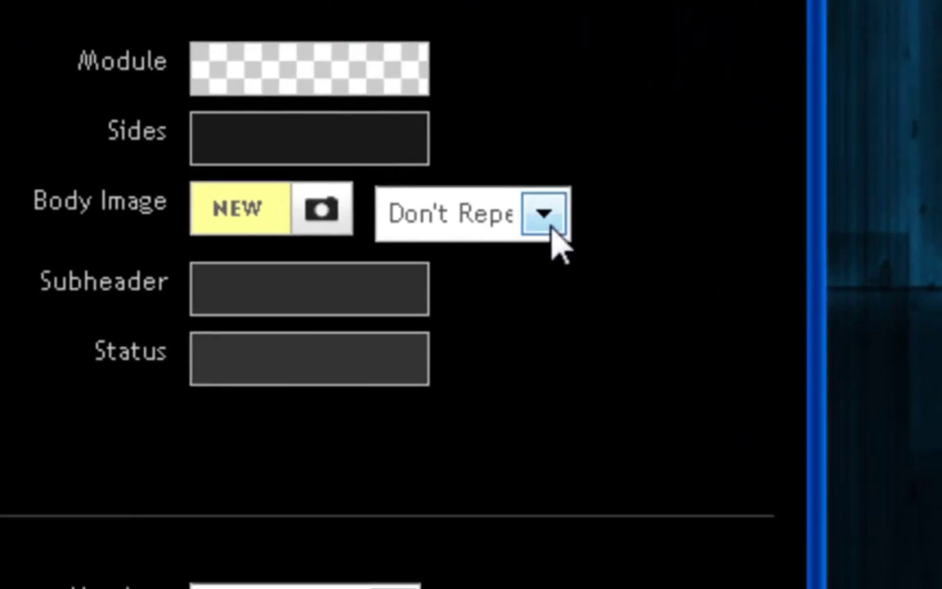
Step: Keep the new body image on Don't Repeat Image and save the appearance changes
left_click(550, 222)
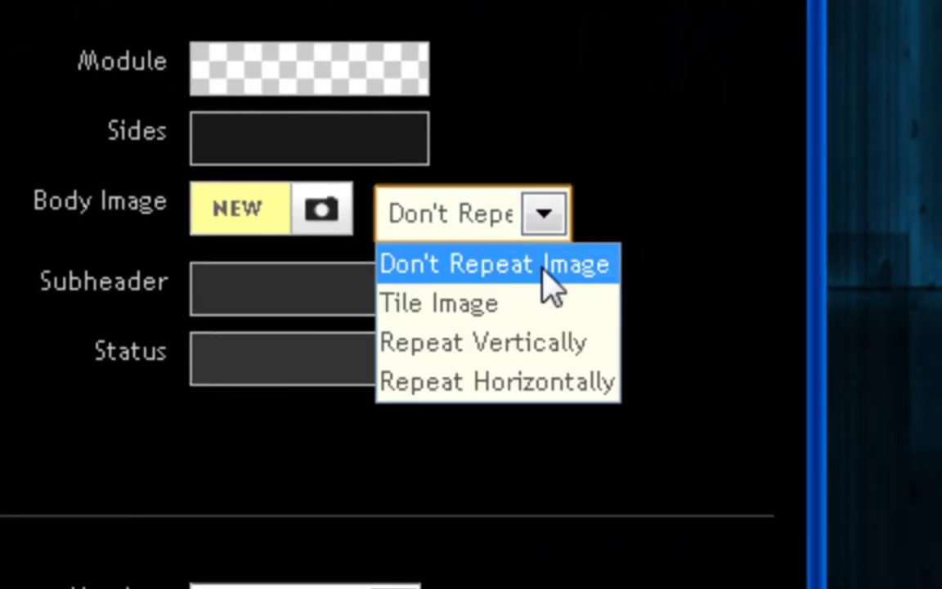
left_click(612, 267)
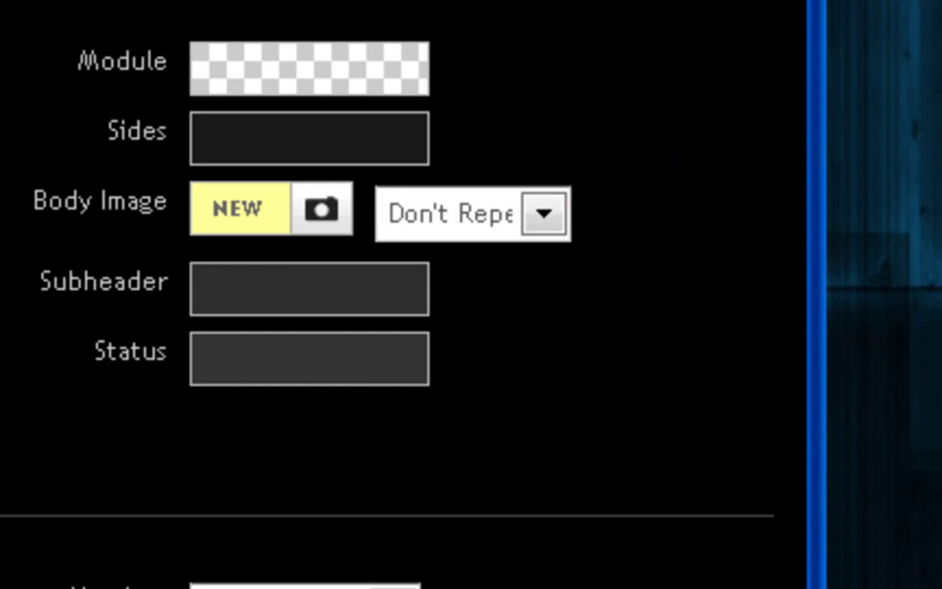
scroll(384, 294, "down", 5)
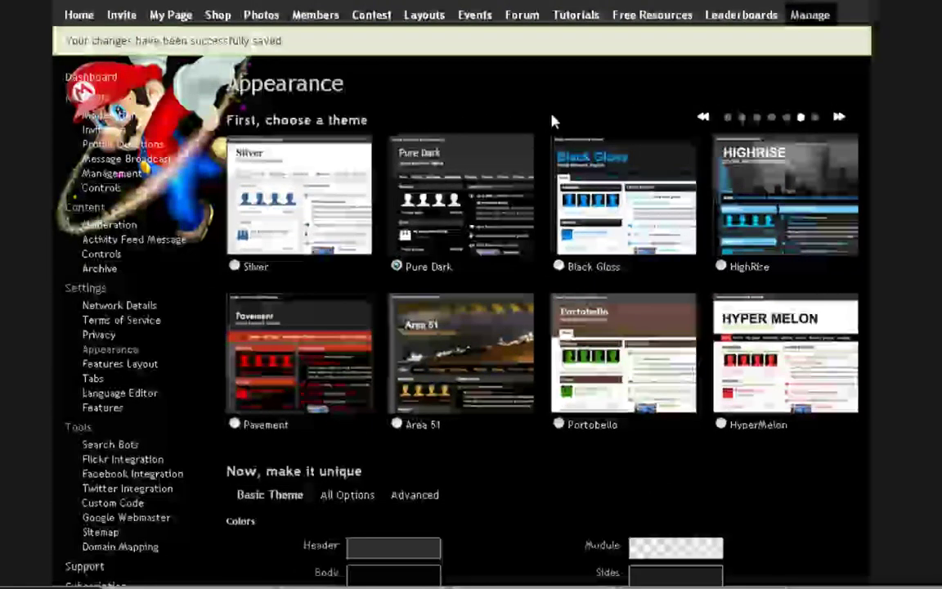
scroll(298, 59, "down", 1)
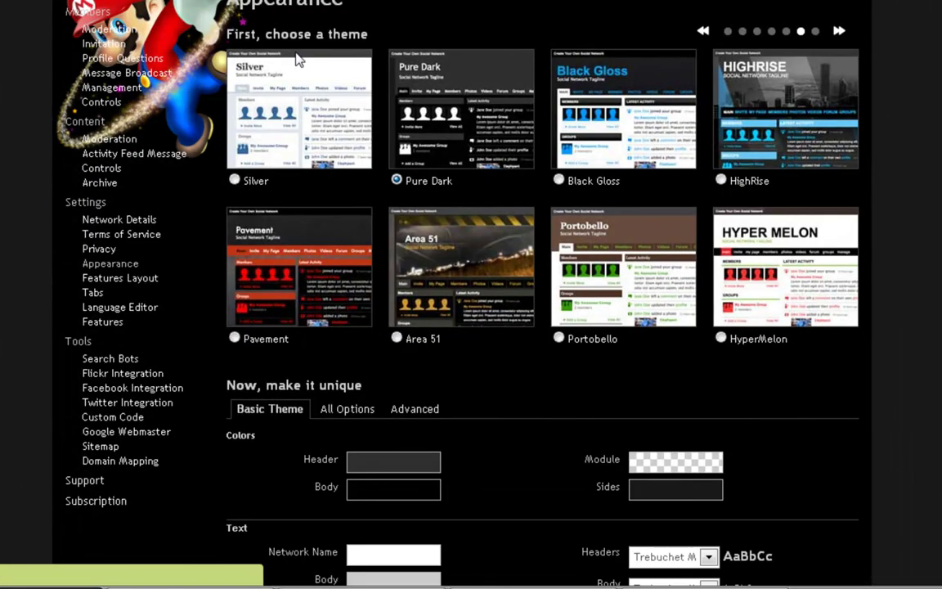
Step: Open the advanced custom CSS of the network's Appearance settings
scroll(526, 288, "down", 2)
scroll(525, 288, "up", 2)
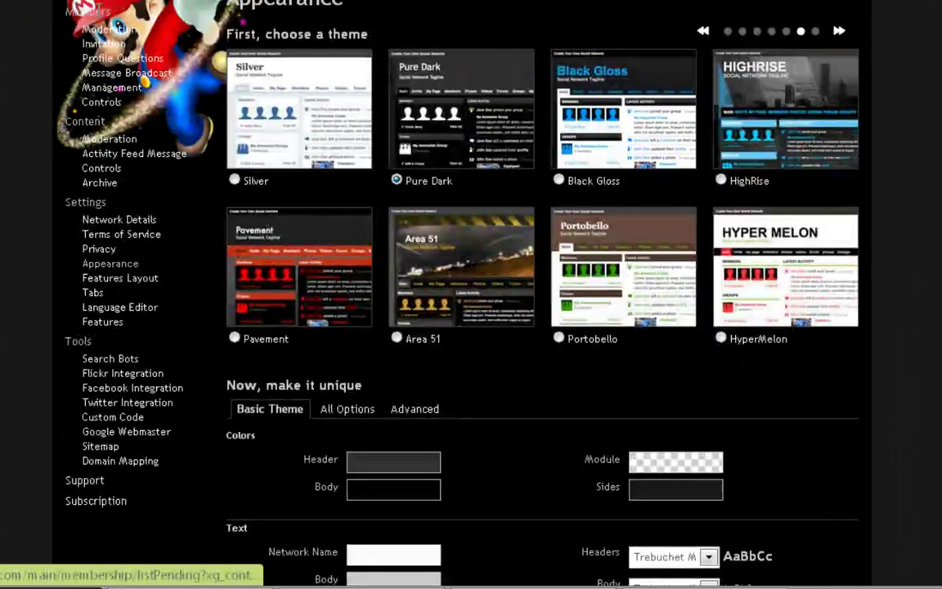
scroll(187, 67, "up", 1)
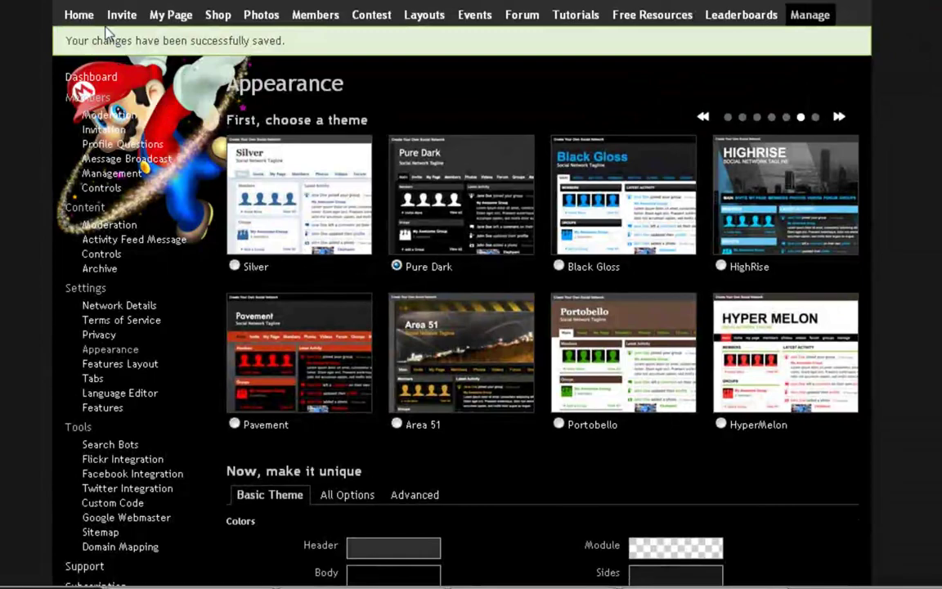
scroll(387, 153, "down", 4)
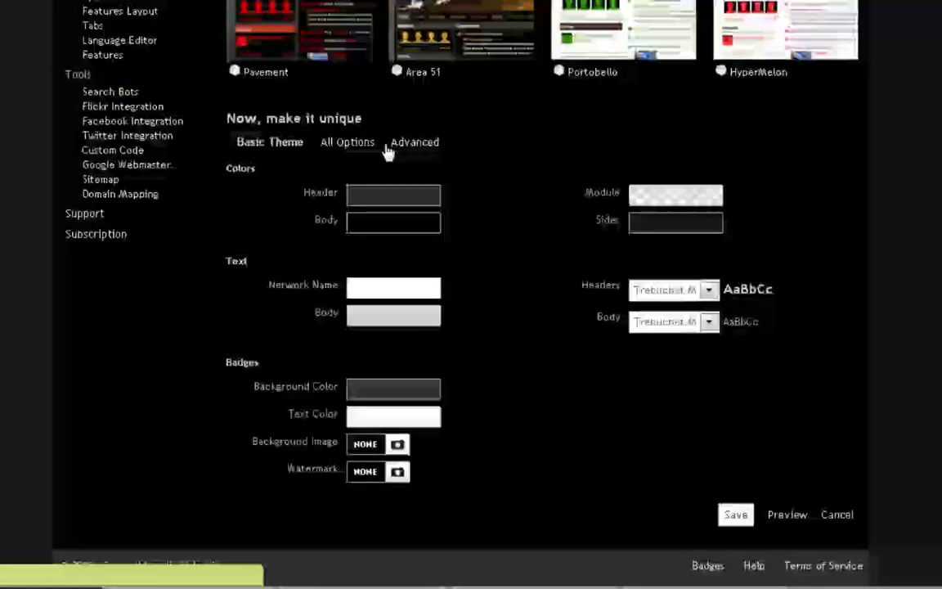
left_click(415, 143)
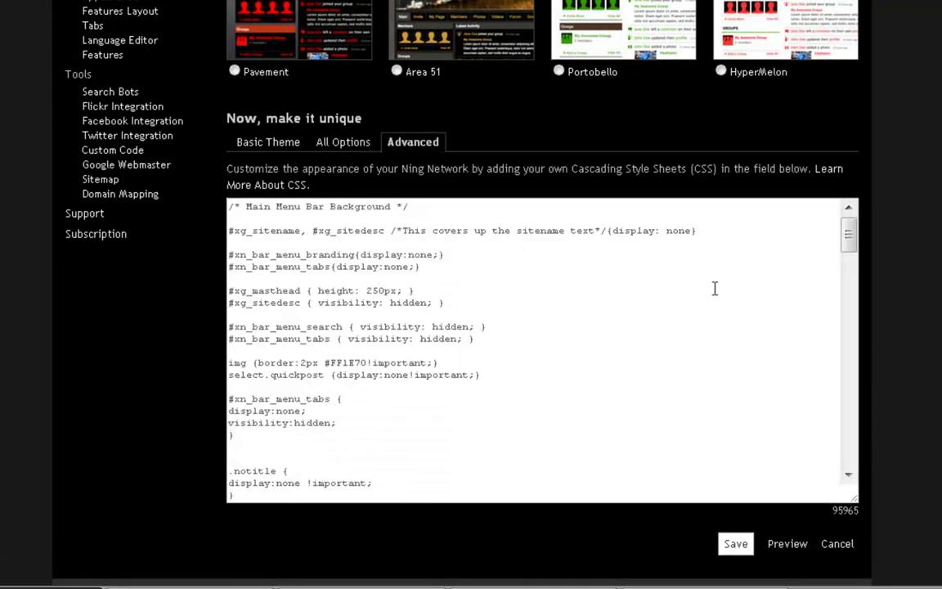
Step: Paste the #xg_body rule with background-position: right bottom from the tutorial post at the end of the custom CSS
left_click_drag(848, 237, 834, 478)
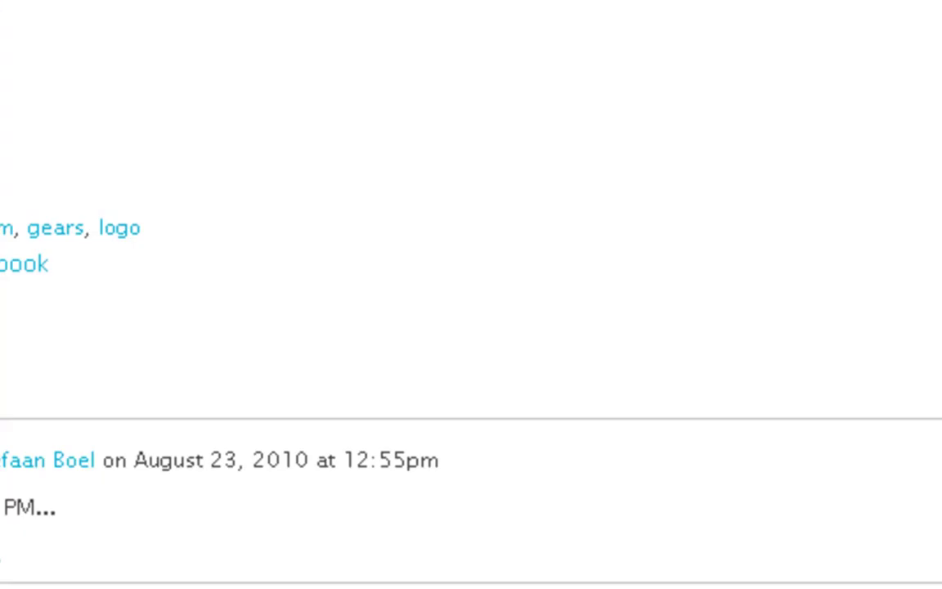
scroll(471, 294, "up", 5)
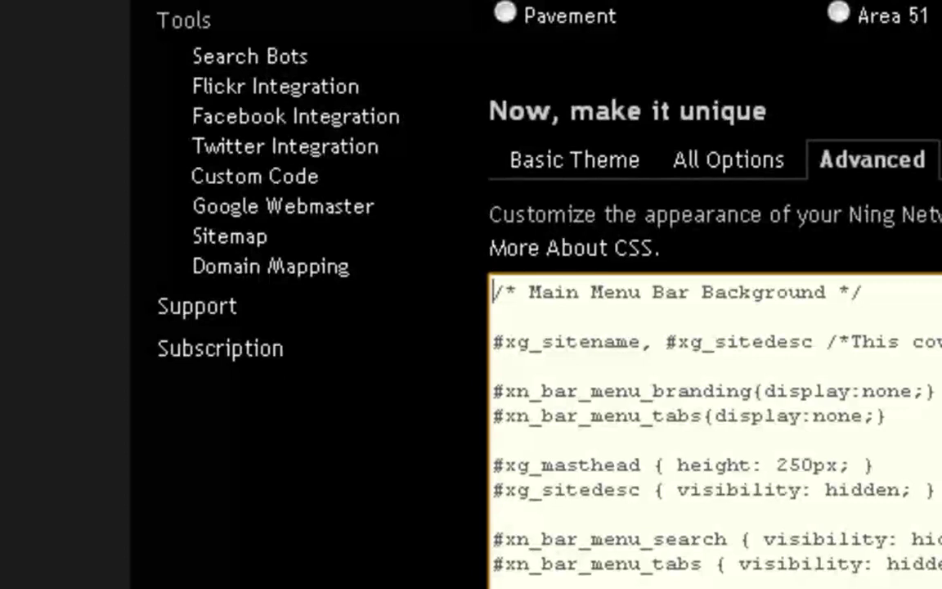
key("ctrl+a")
key("ctrl+v")
scroll(715, 425, "down", 5)
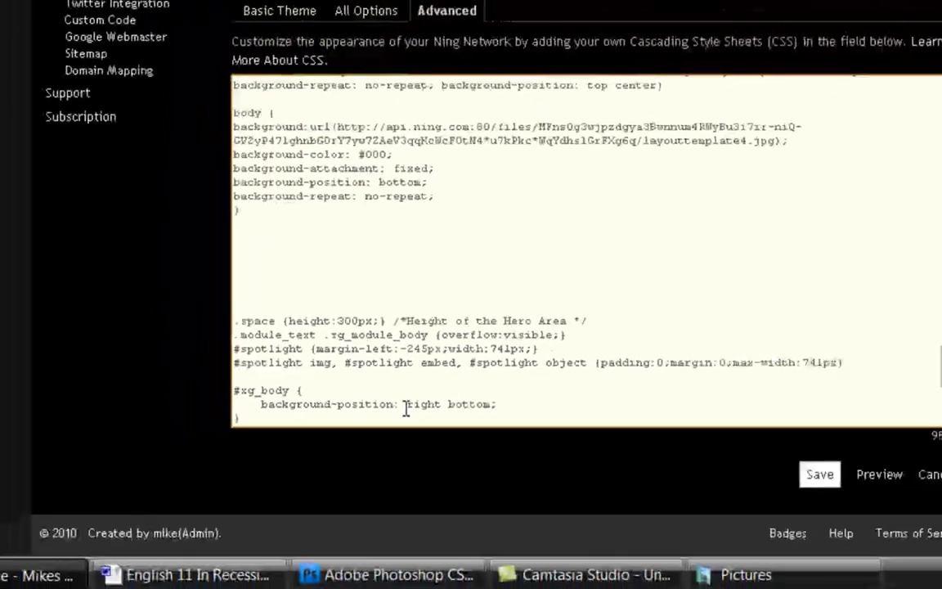
Step: Change the #xg_body background-position to left bottom and save the appearance changes
double_click(507, 396)
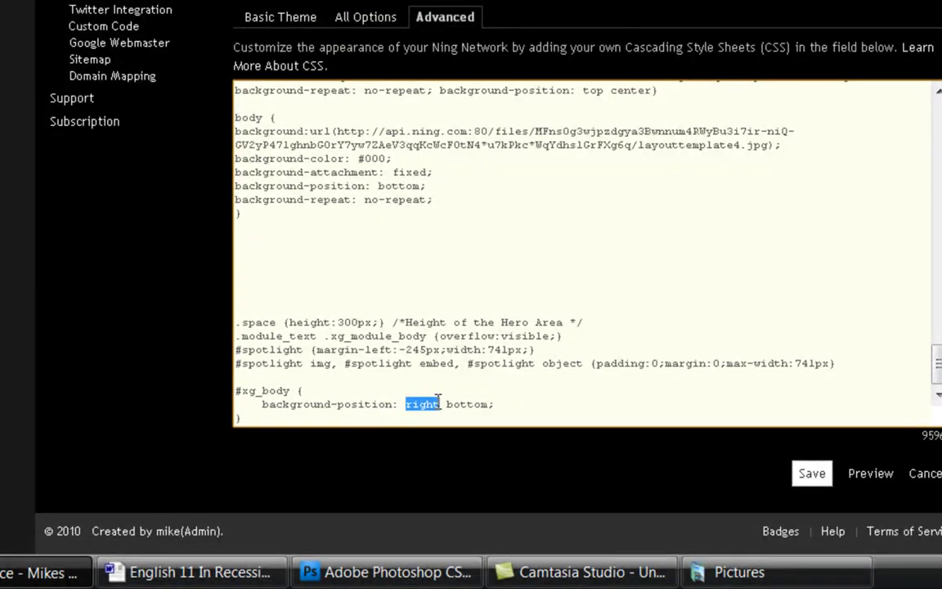
type("left")
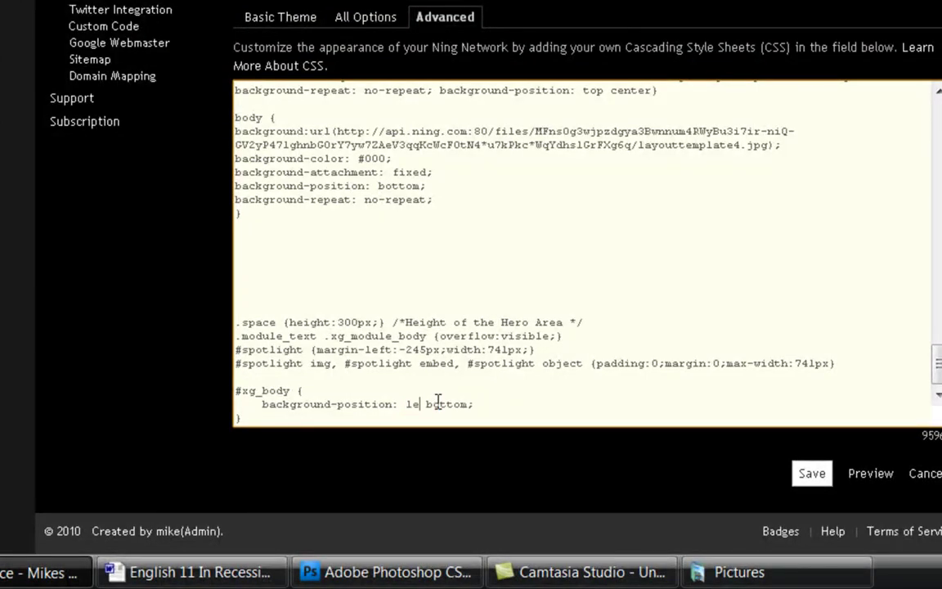
scroll(534, 211, "up", 2)
scroll(553, 255, "down", 2)
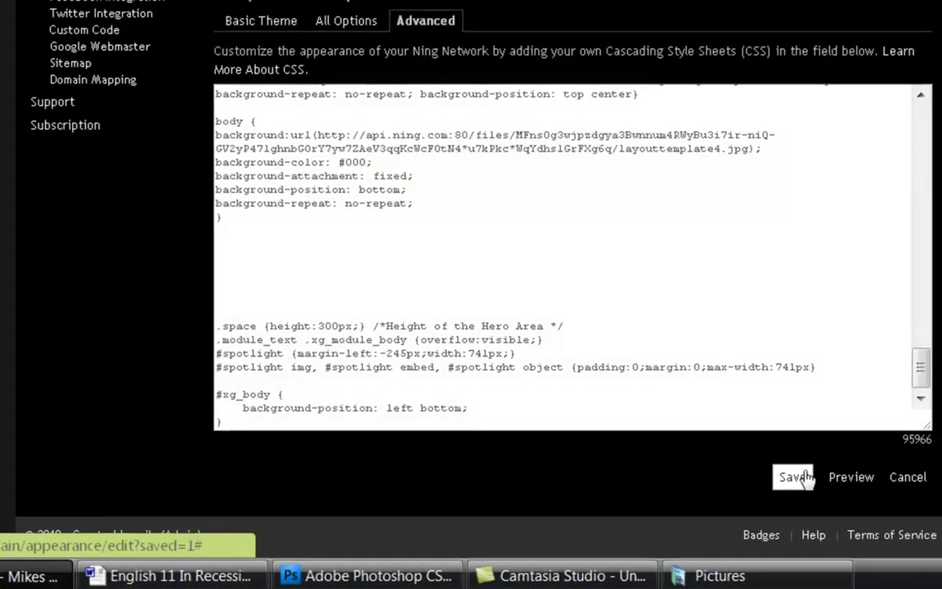
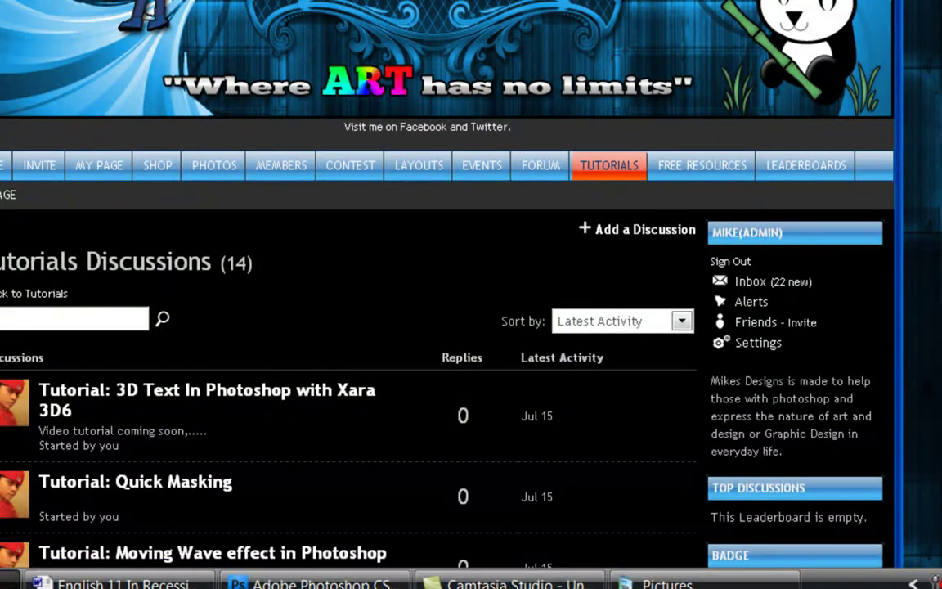
Step: Check the Mario image's position at the foot of the Tutorials Discussions page
scroll(351, 327, "down", 3)
scroll(66, 307, "down", 5)
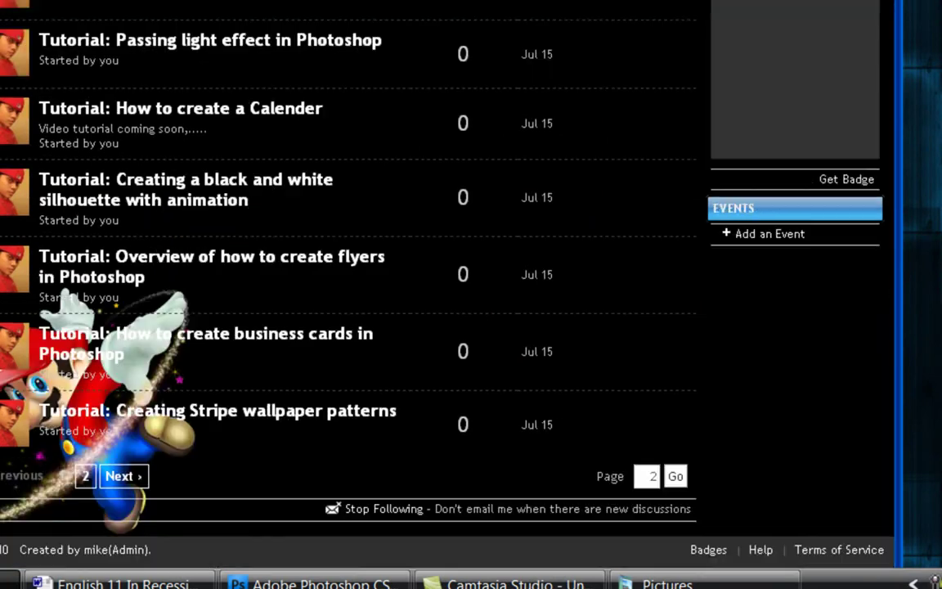
scroll(511, 234, "down", 1)
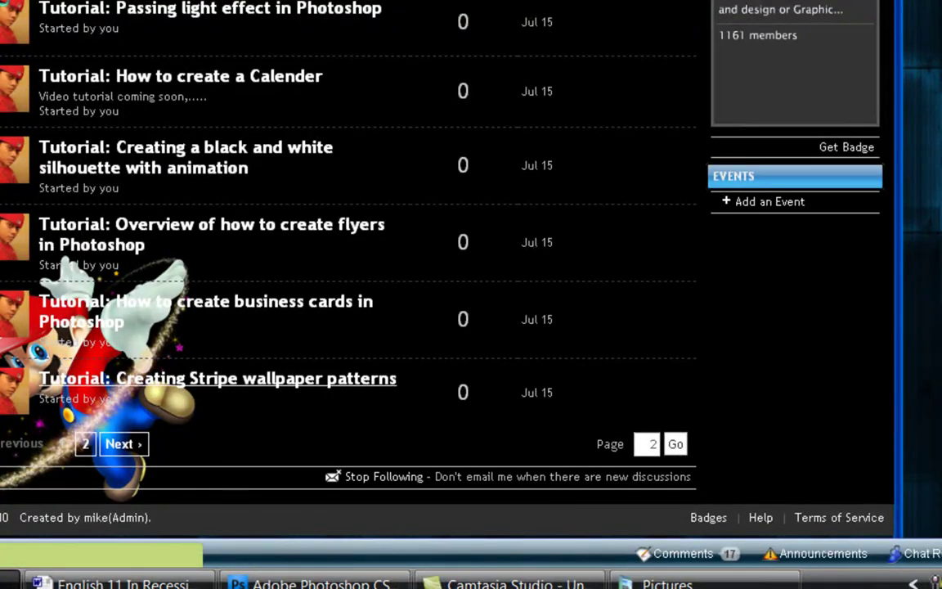
scroll(670, 112, "up", 10)
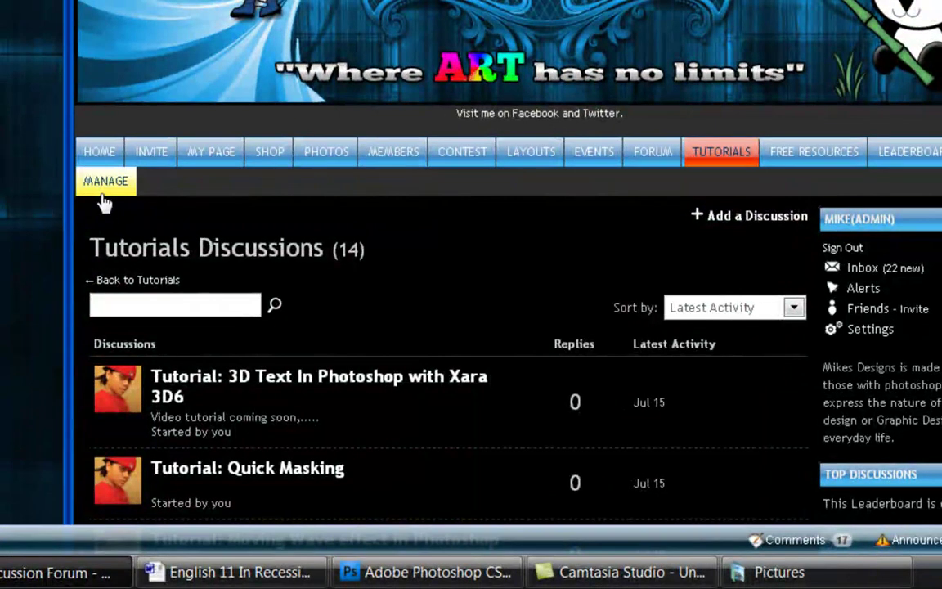
Step: Return to the Appearance settings through the network's management dashboard
left_click(103, 190)
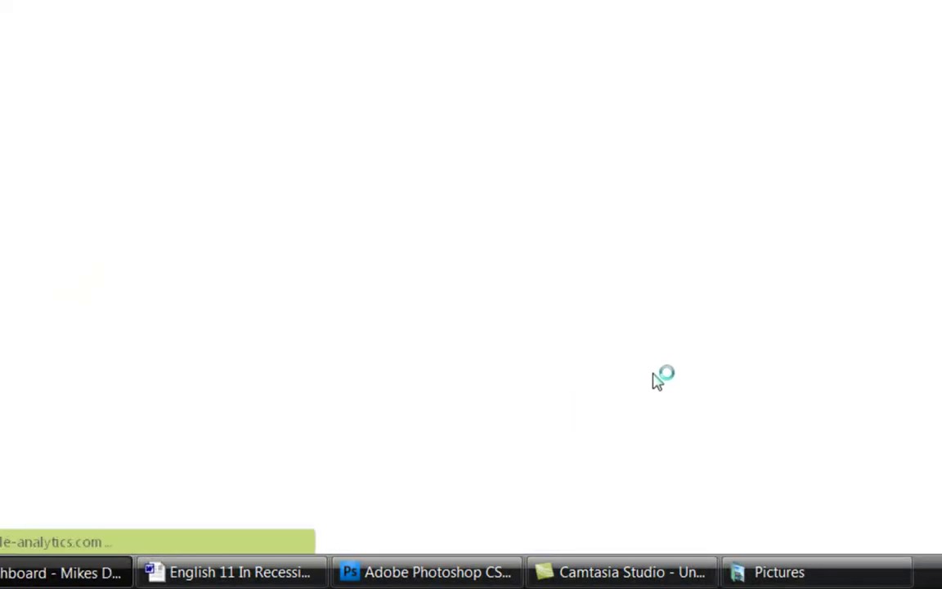
scroll(632, 383, "down", 4)
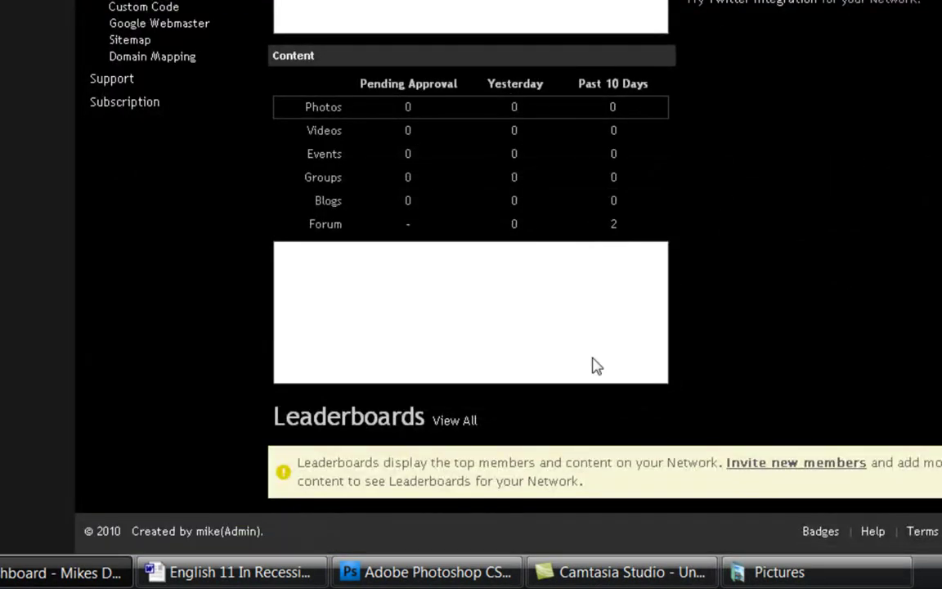
scroll(593, 366, "up", 4)
left_click(346, 39)
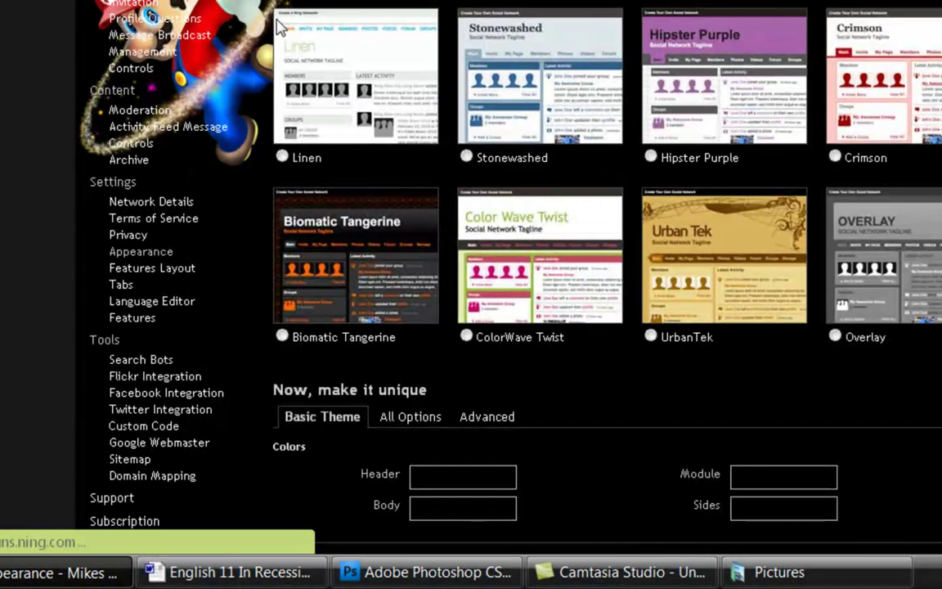
Step: Set the #xg_body background-position to right bottom in the advanced CSS and save the appearance changes
scroll(563, 290, "down", 5)
scroll(462, 235, "down", 3)
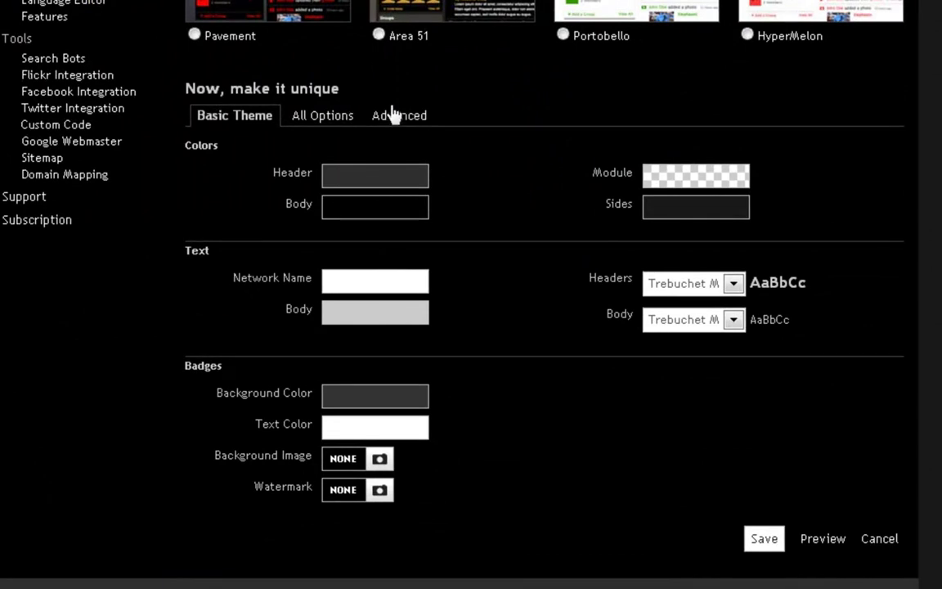
left_click(394, 115)
scroll(456, 394, "down", 15)
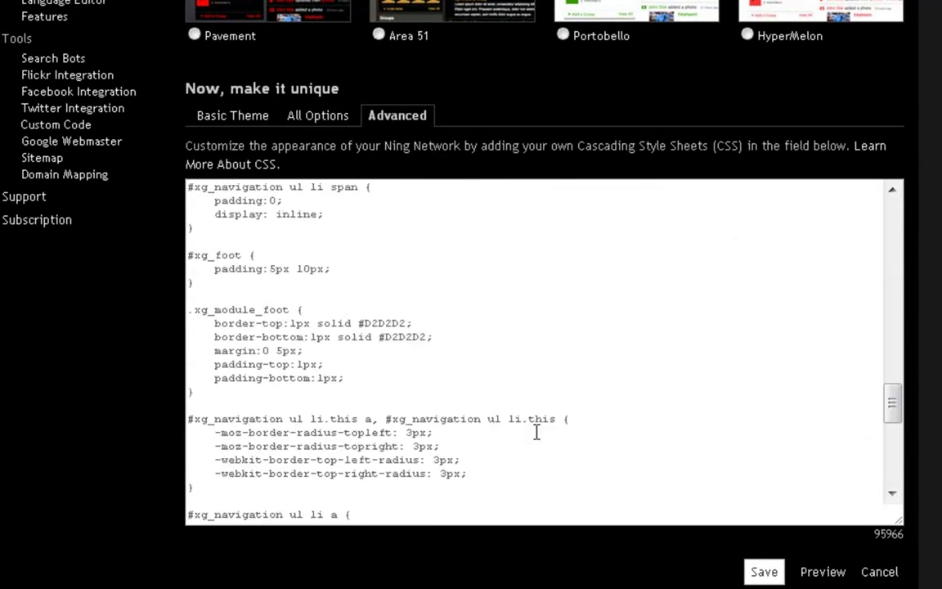
scroll(536, 432, "down", 10)
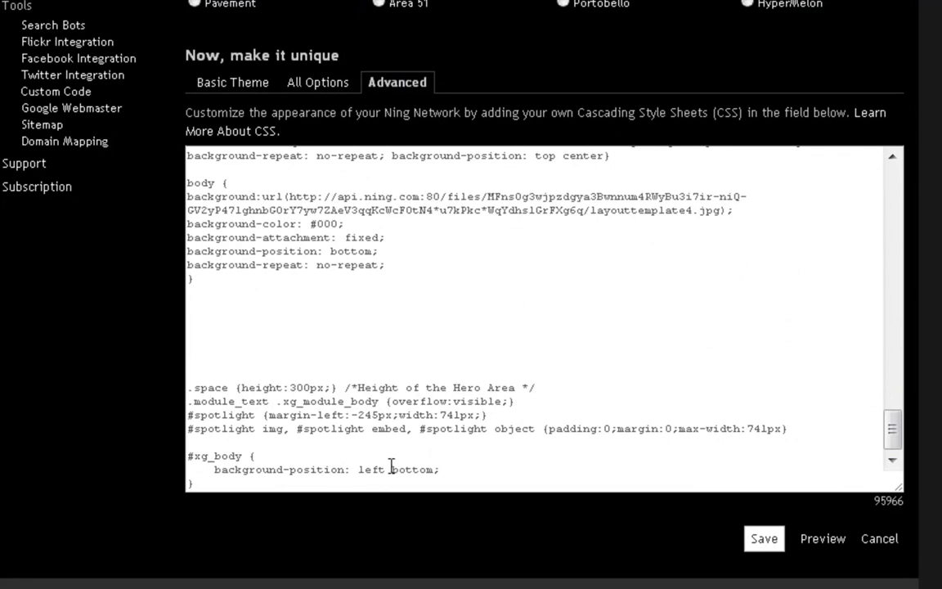
left_click_drag(385, 470, 360, 469)
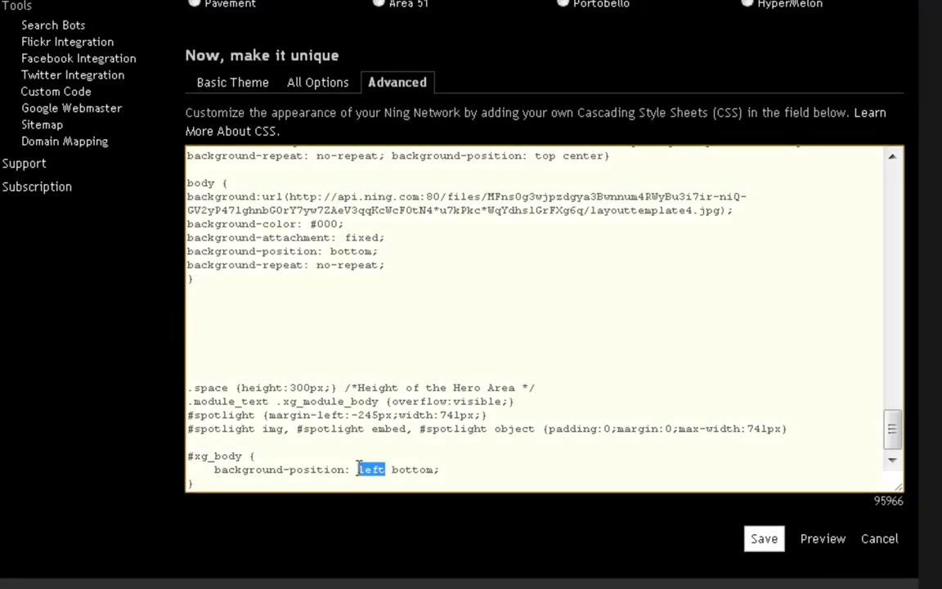
type("right")
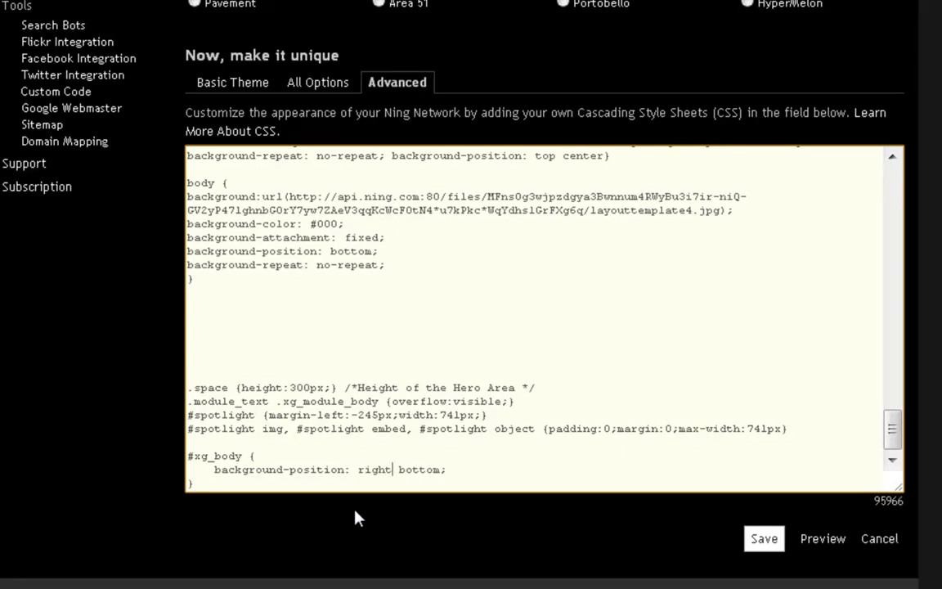
left_click(769, 550)
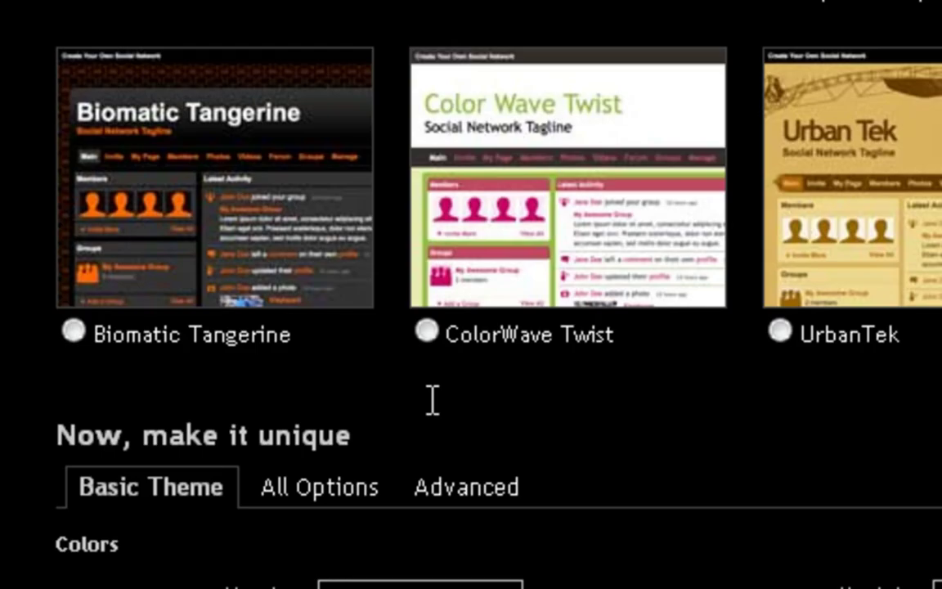
Step: Open the network's Groups page and check the Mario image's position at the foot of the page
left_click(305, 4)
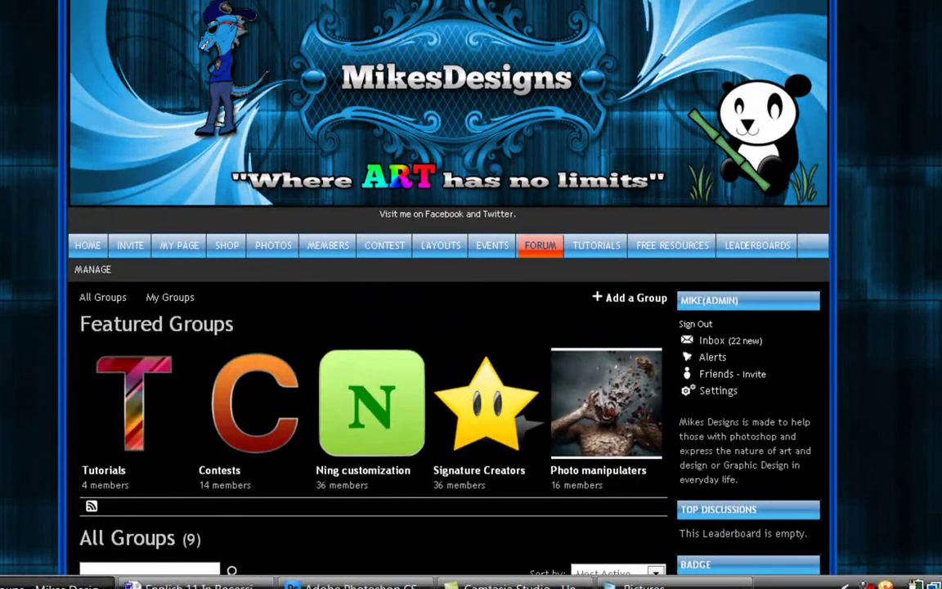
scroll(472, 294, "down", 5)
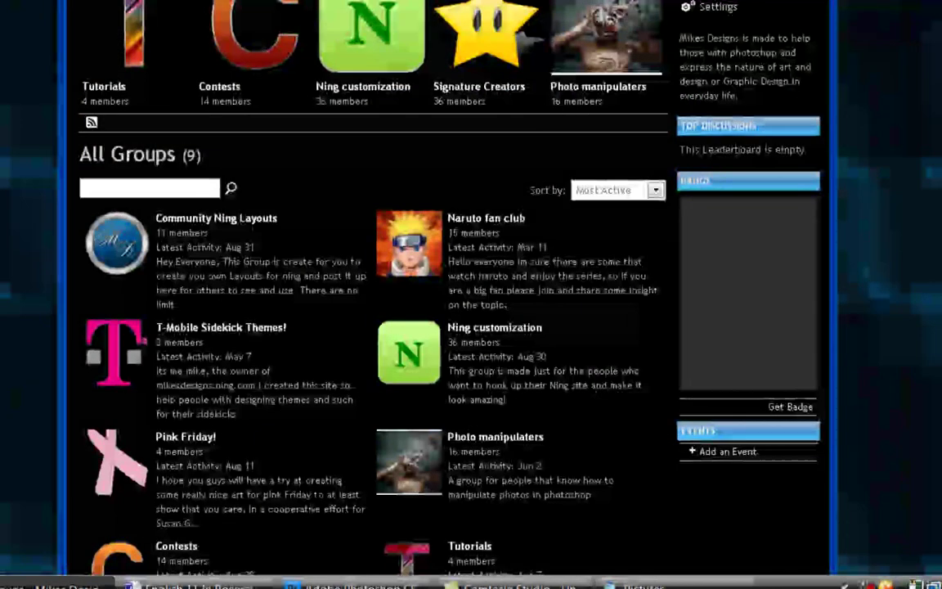
scroll(471, 294, "down", 5)
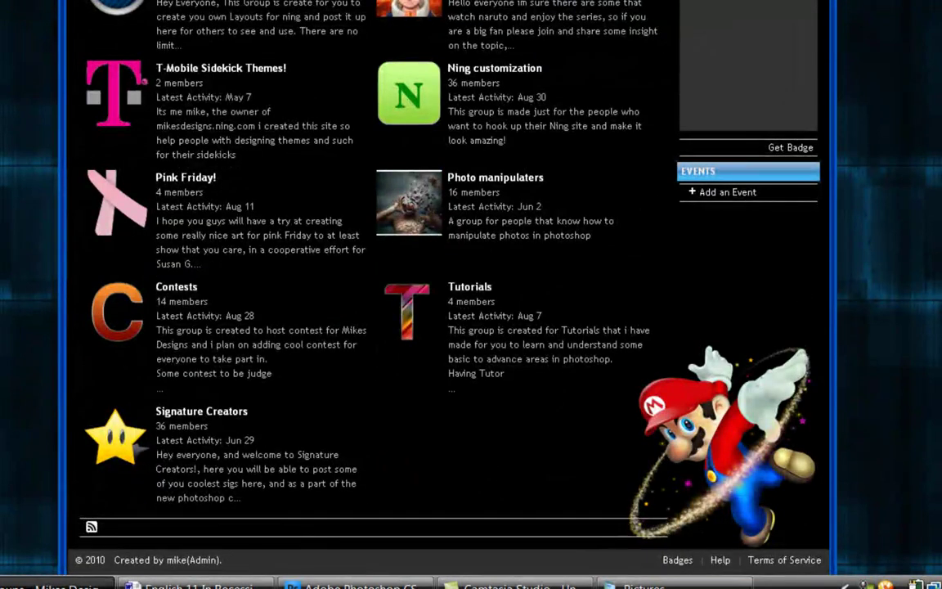
scroll(788, 216, "down", 1)
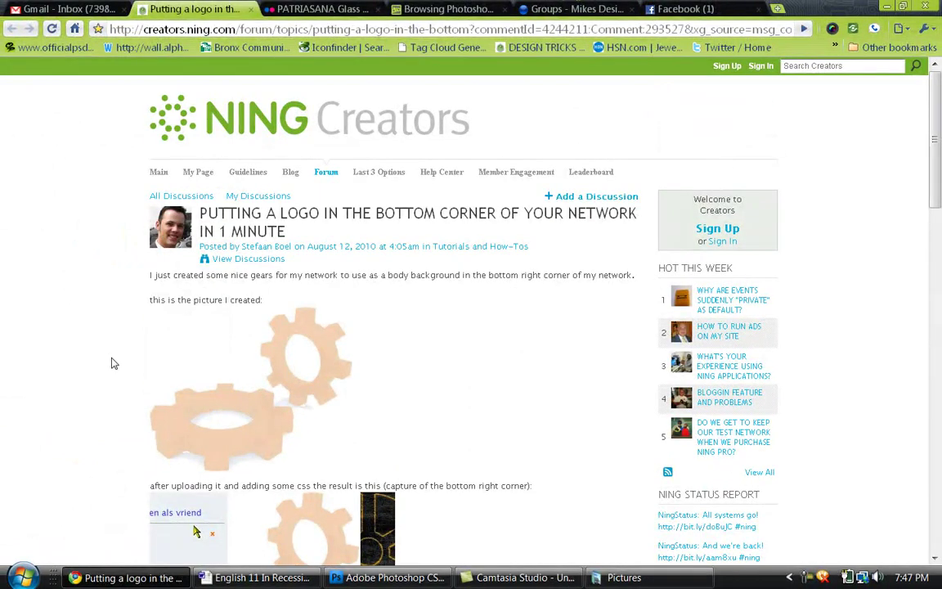
Step: Review the CSS instructions in the Ning Creators logo post and minimize the browser window
scroll(114, 363, "down", 7)
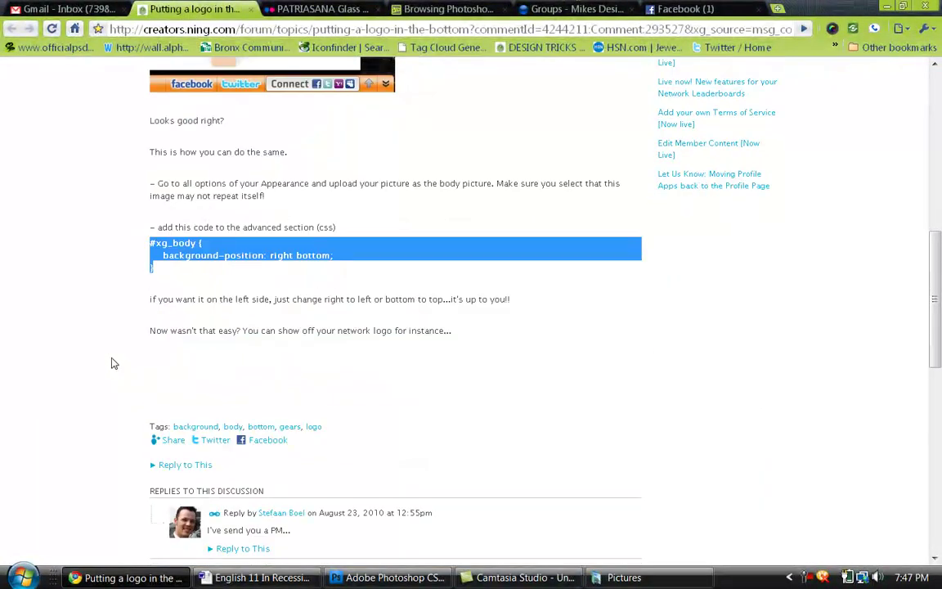
scroll(114, 363, "down", 1)
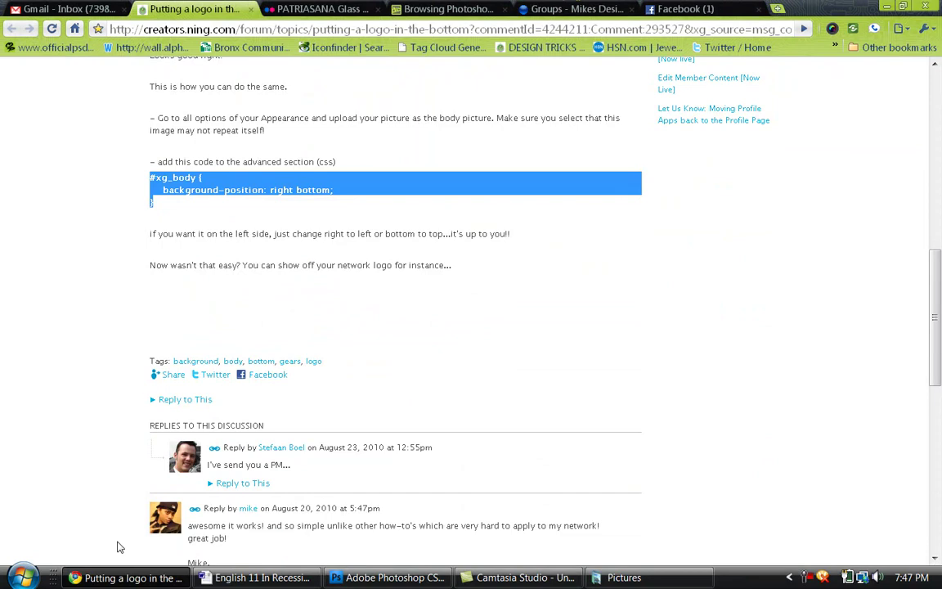
left_click(127, 578)
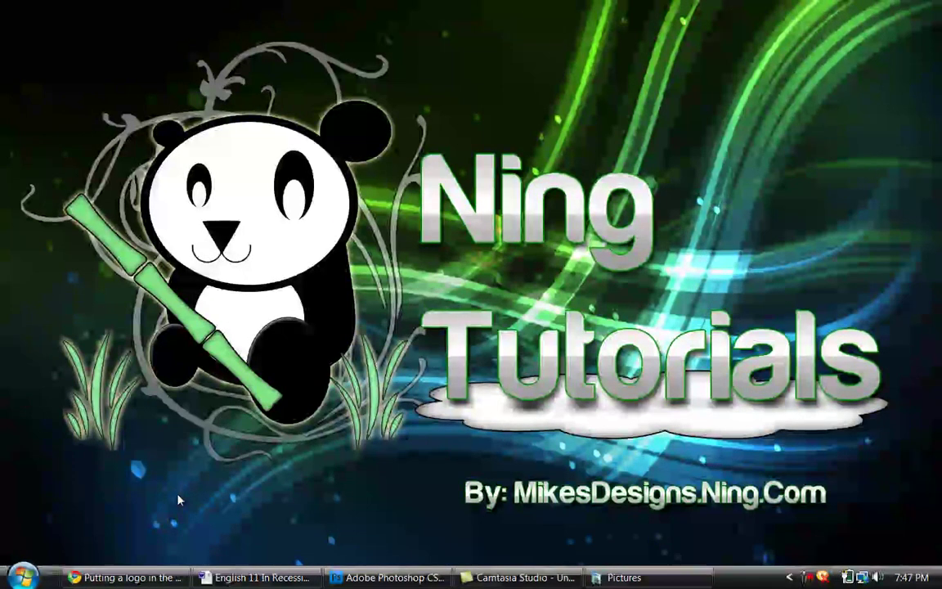